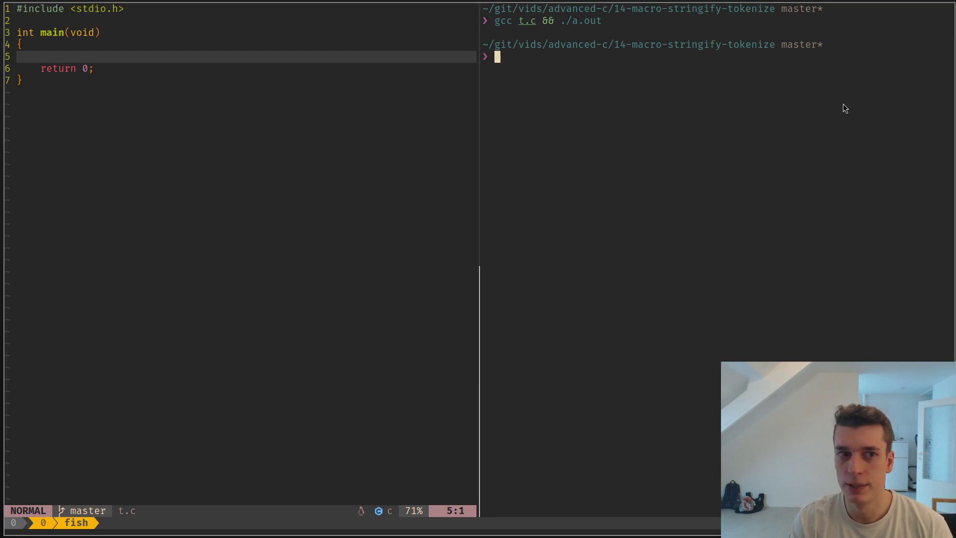
Insert a FOO(hello) call in main and return the cursor to the start of hello
{"action": "key", "text": "alt+h"}
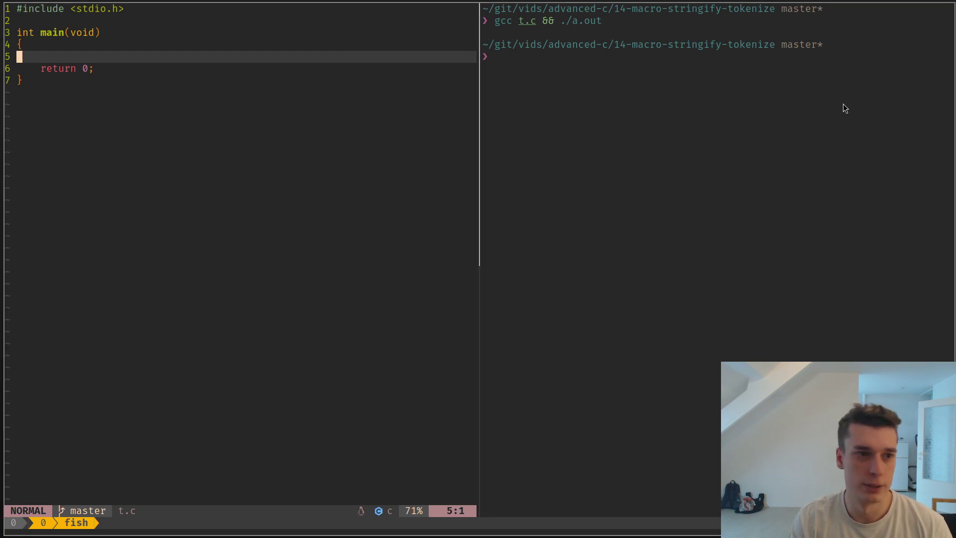
{"action": "type", "text": "O"}
{"action": "type", "text": "FOO"}
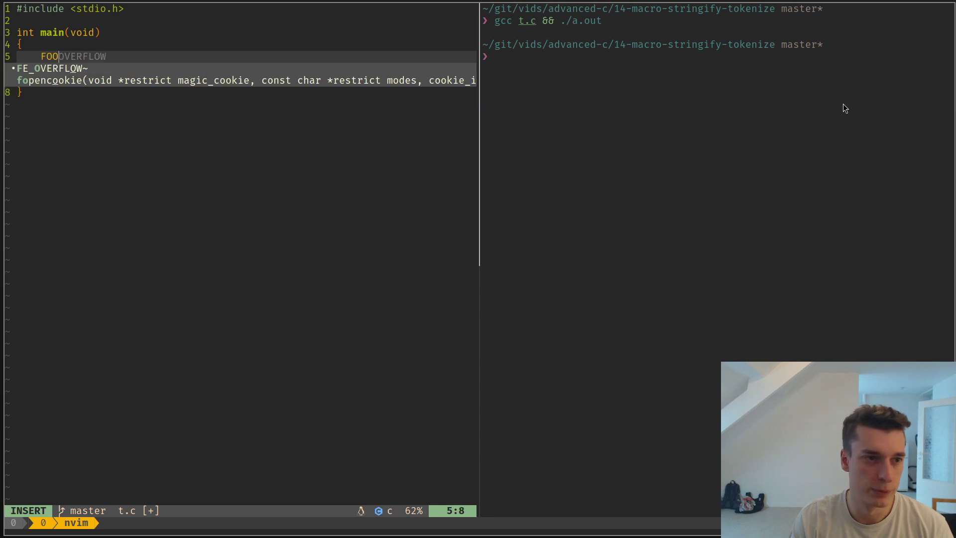
{"action": "type", "text": "("}
{"action": "key", "text": "BackSpace"}
{"action": "key", "text": "BackSpace"}
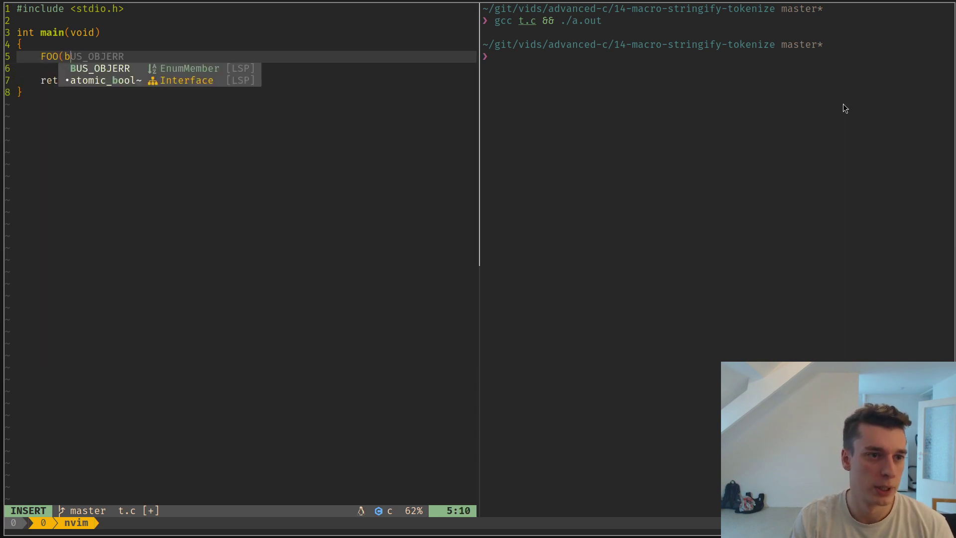
{"action": "type", "text": "hello)"}
{"action": "key", "text": "Escape"}
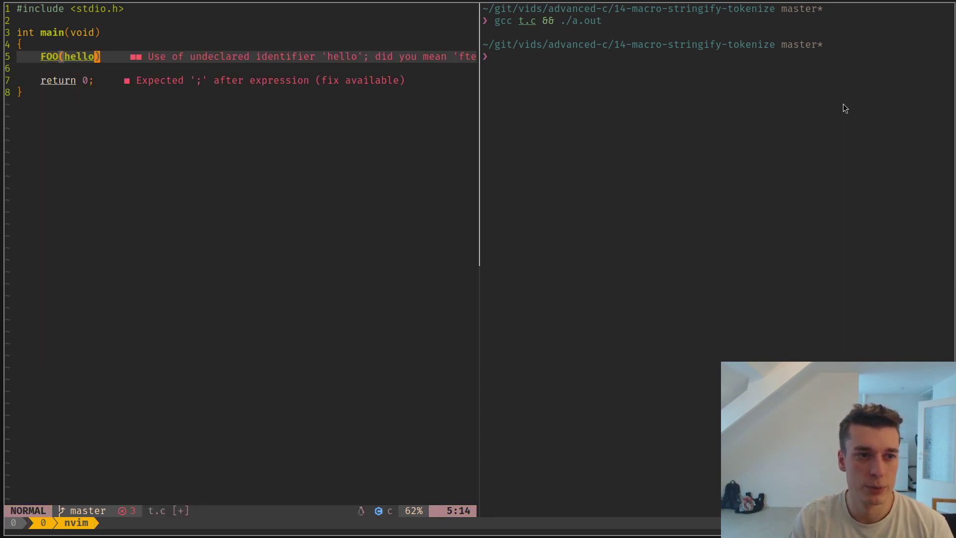
{"action": "key", "text": "b"}
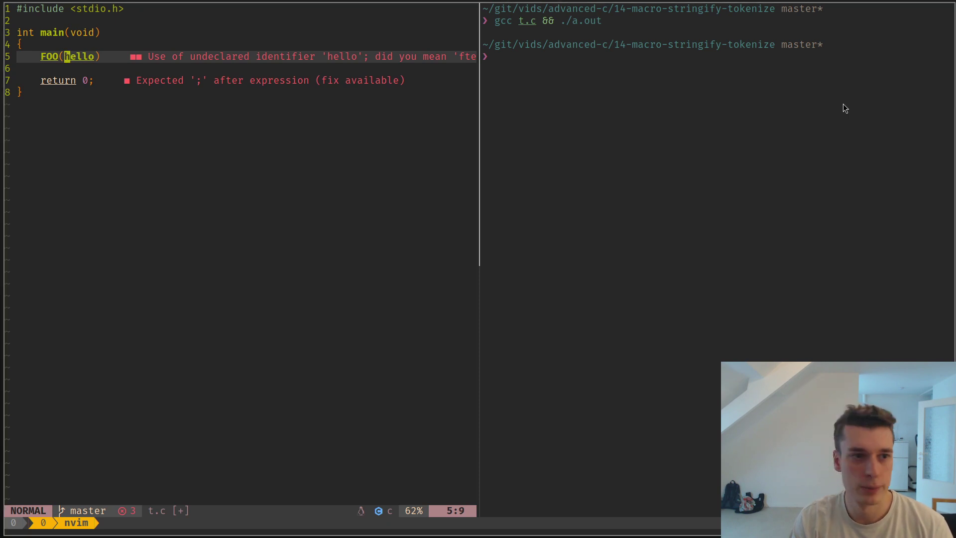
Restore the unindented #define FOO(x, y) line above main, followed by a blank line
{"action": "key", "text": "u"}
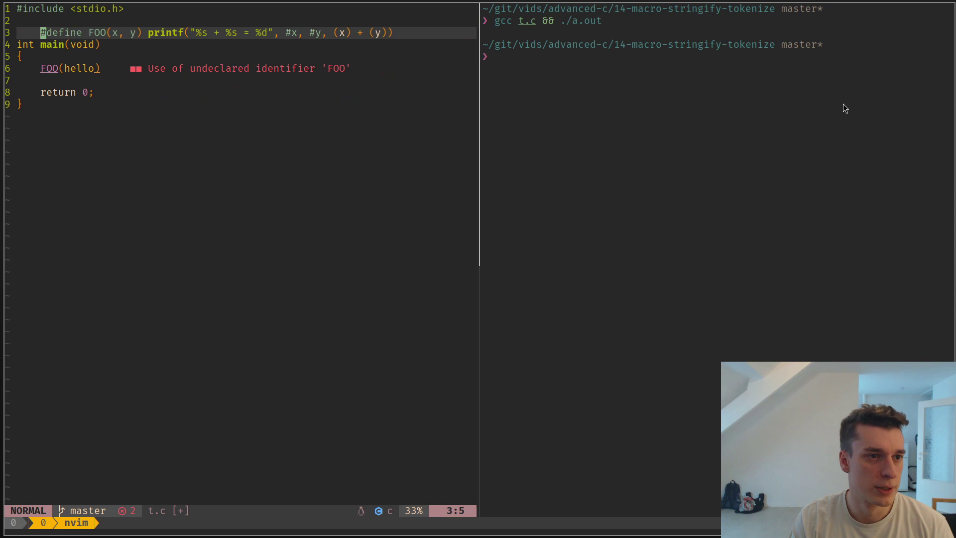
{"action": "key", "text": "less"}
{"action": "key", "text": "less"}
{"action": "key", "text": "o"}
{"action": "key", "text": "Escape"}
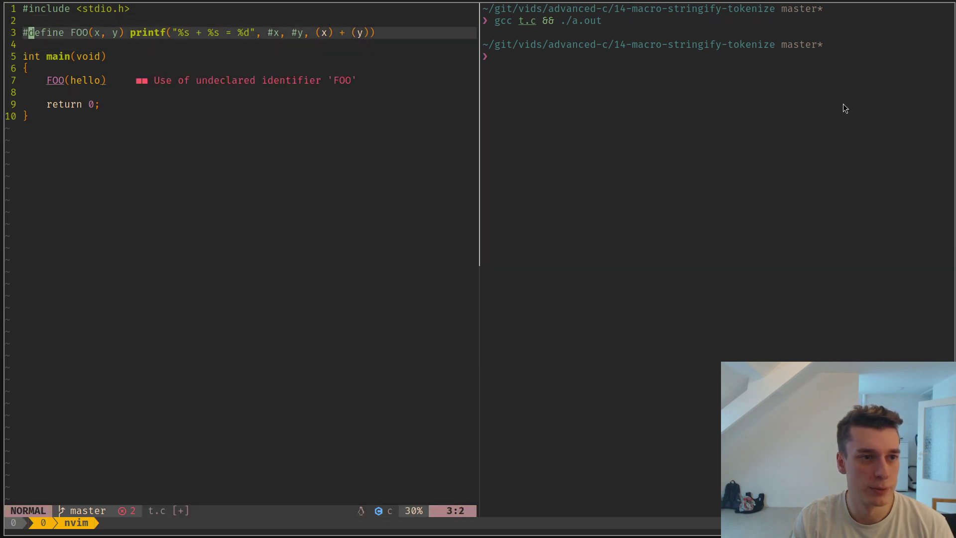
Step through FOO's x parameter and the %s specifiers in its printf
{"action": "key", "text": "w"}
{"action": "key", "text": "w"}
{"action": "key", "text": "w"}
{"action": "key", "text": "l"}
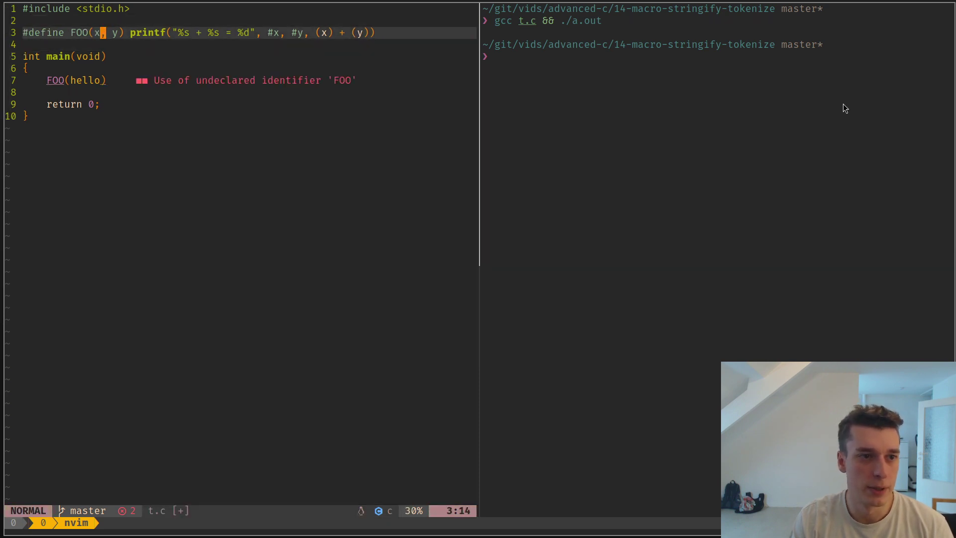
{"action": "key", "text": "l"}
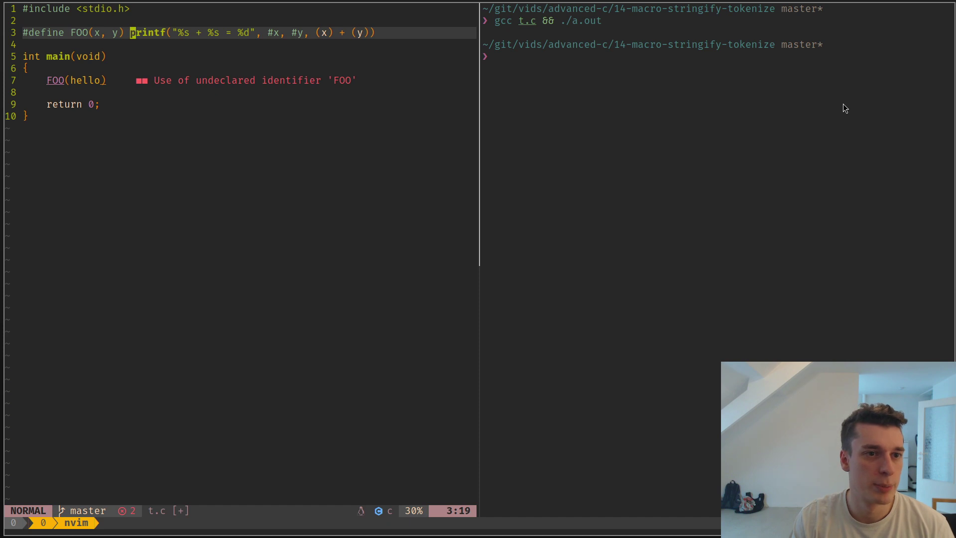
{"action": "key", "text": "v"}
{"action": "key", "text": "l"}
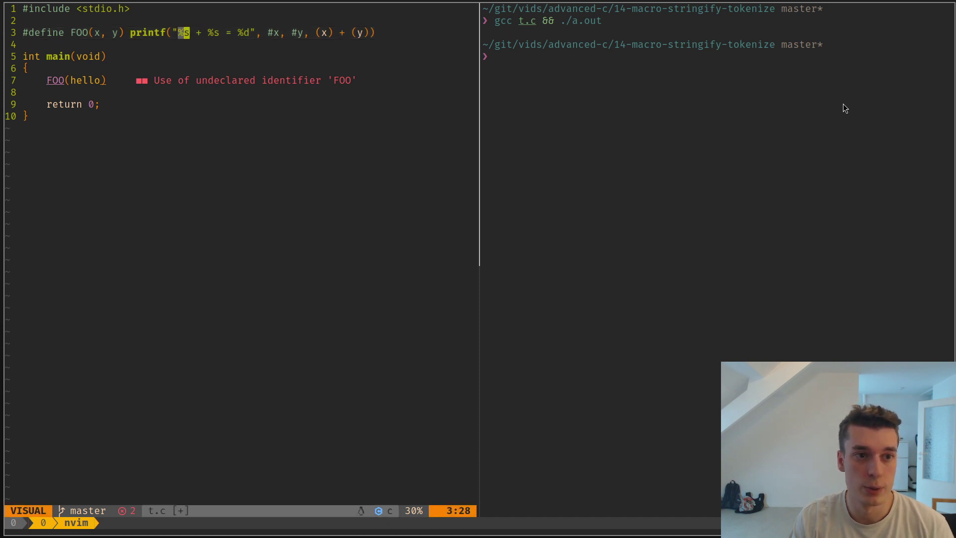
{"action": "key", "text": "Escape"}
{"action": "key", "text": "l"}
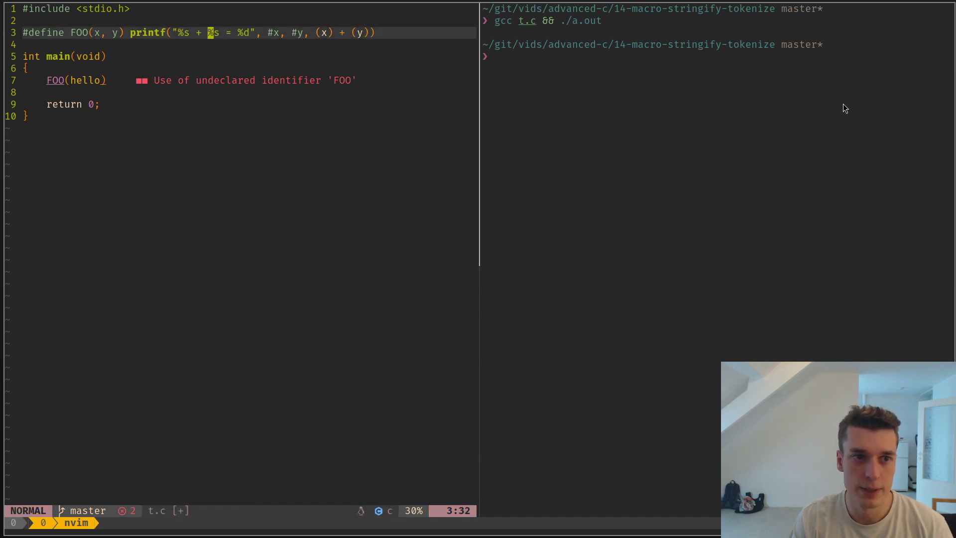
Move back to FOO's y parameter, then on to the sum expression and down
{"action": "key", "text": "F("}
{"action": "key", "text": "F)"}
{"action": "key", "text": "h"}
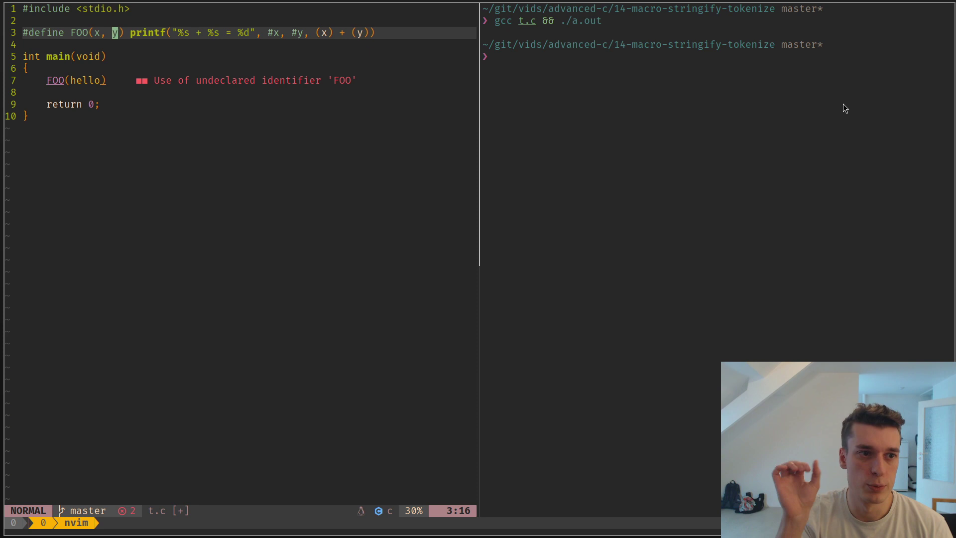
{"action": "key", "text": "w"}
{"action": "key", "text": "w"}
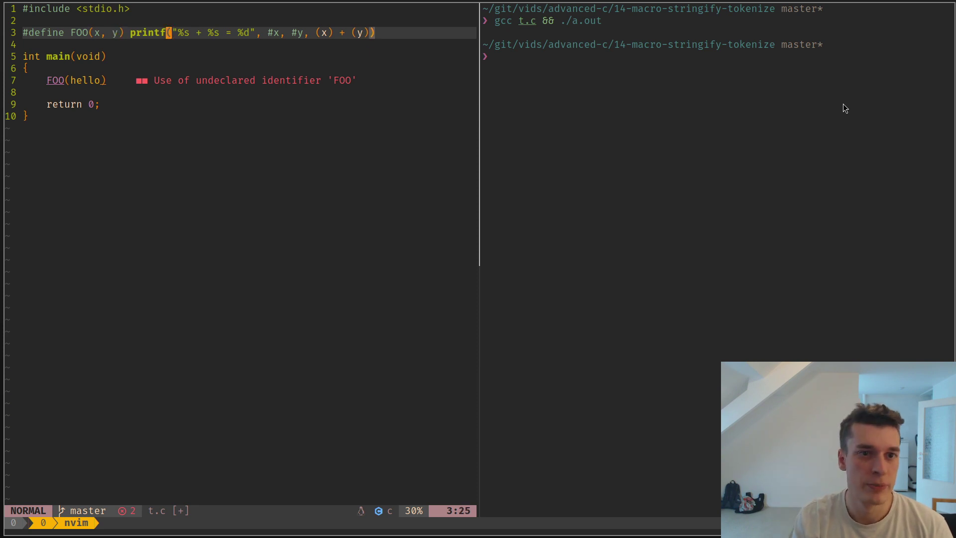
{"action": "key", "text": "w"}
{"action": "key", "text": "w"}
{"action": "key", "text": "w"}
{"action": "key", "text": "w"}
{"action": "key", "text": "w"}
{"action": "key", "text": "w"}
{"action": "key", "text": "j"}
{"action": "key", "text": "j"}
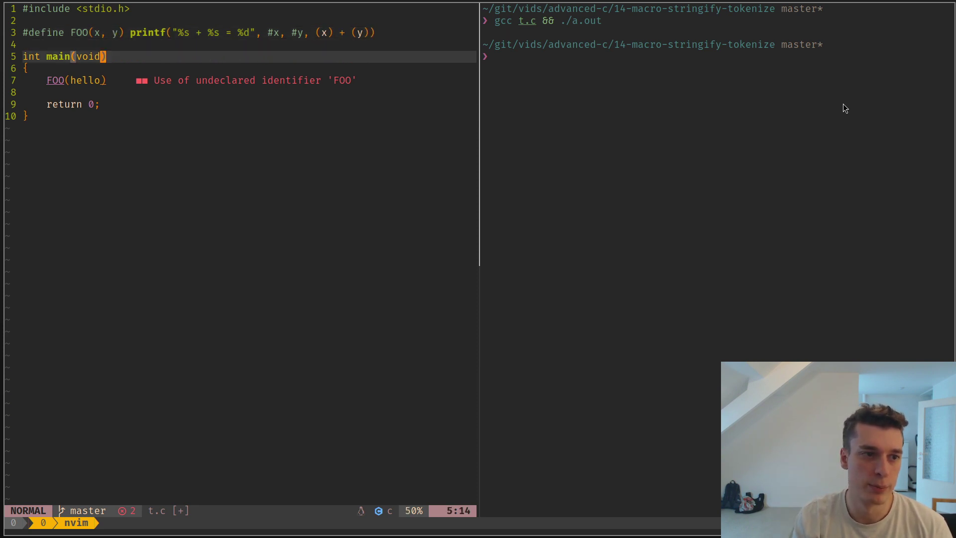
Change the call to FOO(1, 2); and save t.c with :w
{"action": "key", "text": "j"}
{"action": "key", "text": "j"}
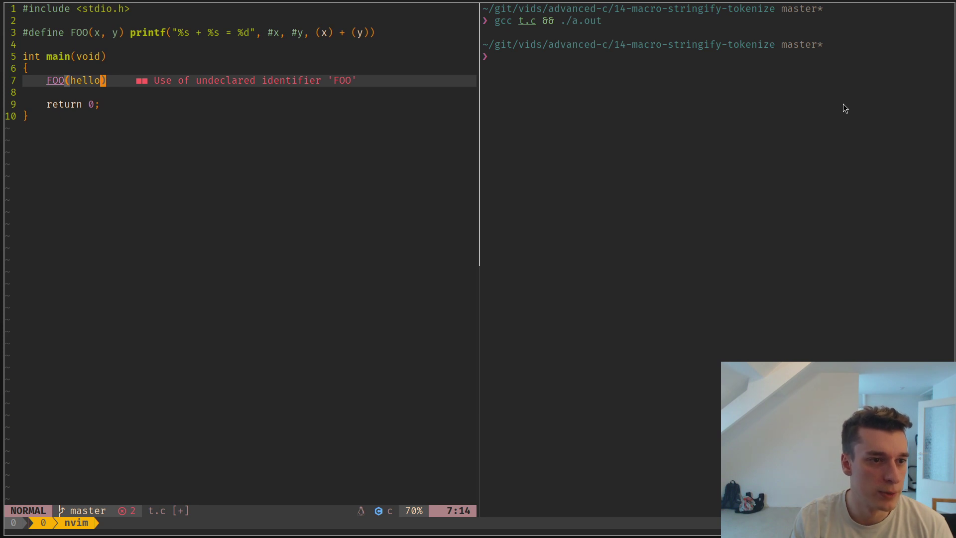
{"action": "key", "text": "c"}
{"action": "key", "text": "i"}
{"action": "key", "text": "parenleft"}
{"action": "type", "text": "1, 2"}
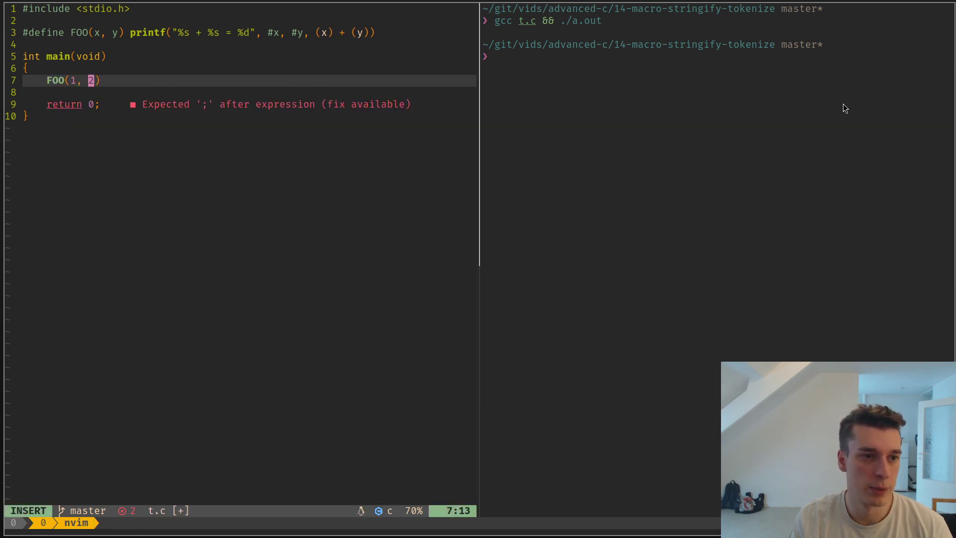
{"action": "key", "text": "Escape"}
{"action": "type", "text": "A;"}
{"action": "key", "text": "Escape"}
{"action": "key", "text": ":"}
{"action": "key", "text": "w"}
{"action": "key", "text": "Return"}
Rerun gcc t.c && ./a.out in the terminal pane and highlight '+ 2' in the output
{"action": "key", "text": "ctrl+b"}
{"action": "key", "text": "l"}
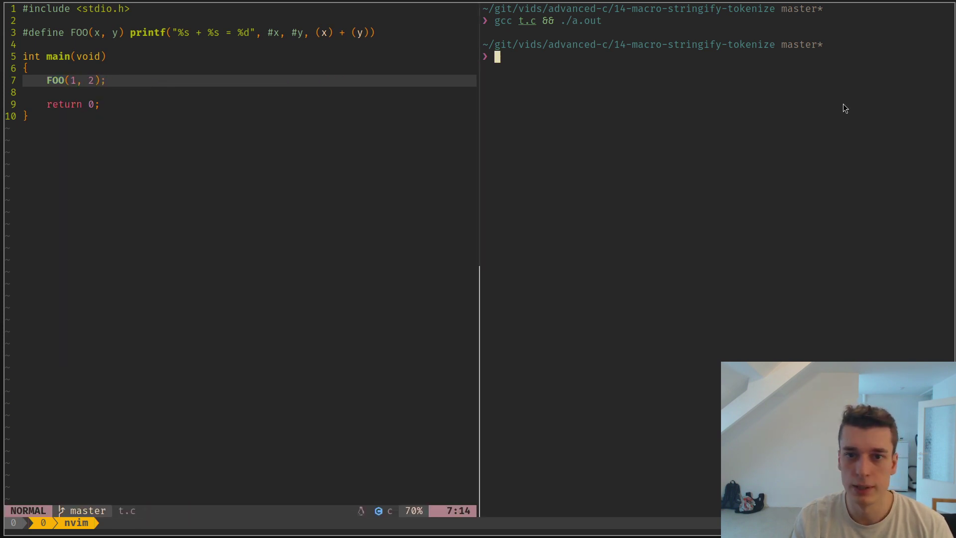
{"action": "key", "text": "Up"}
{"action": "key", "text": "Return"}
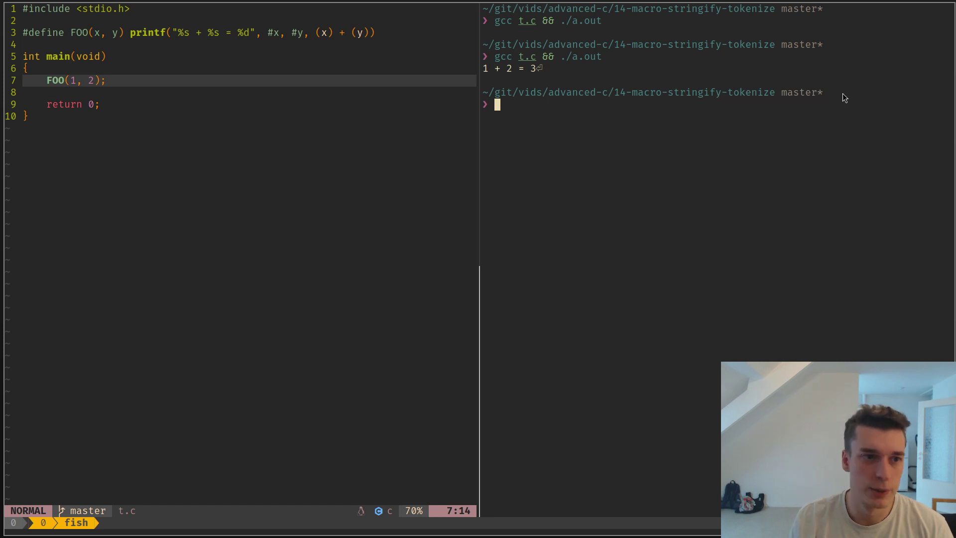
{"action": "left_click_drag", "start_coordinate": [515, 70], "coordinate": [481, 71]}
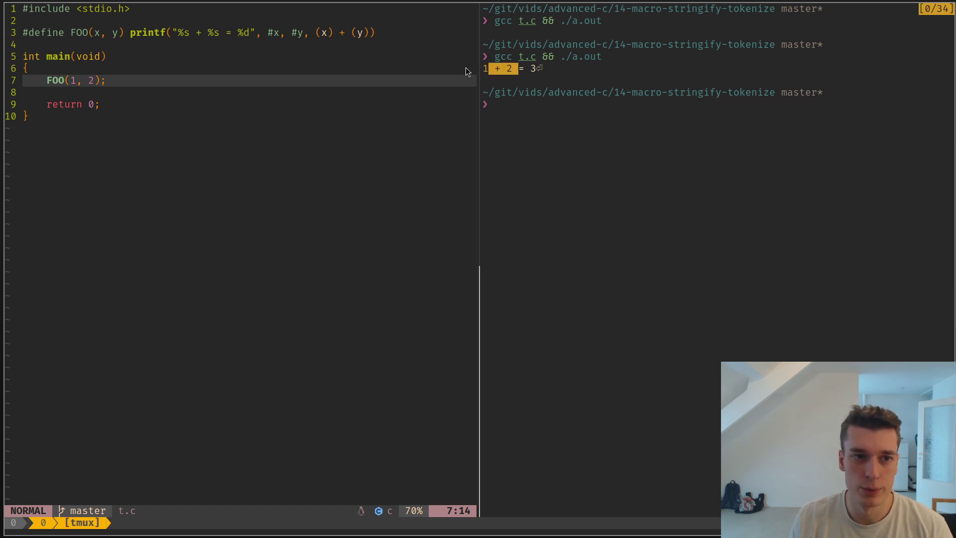
Declare first = 123 and second = 3245, call FOO(first, second), and save
{"action": "left_click", "coordinate": [139, 89]}
{"action": "type", "text": "kO"}
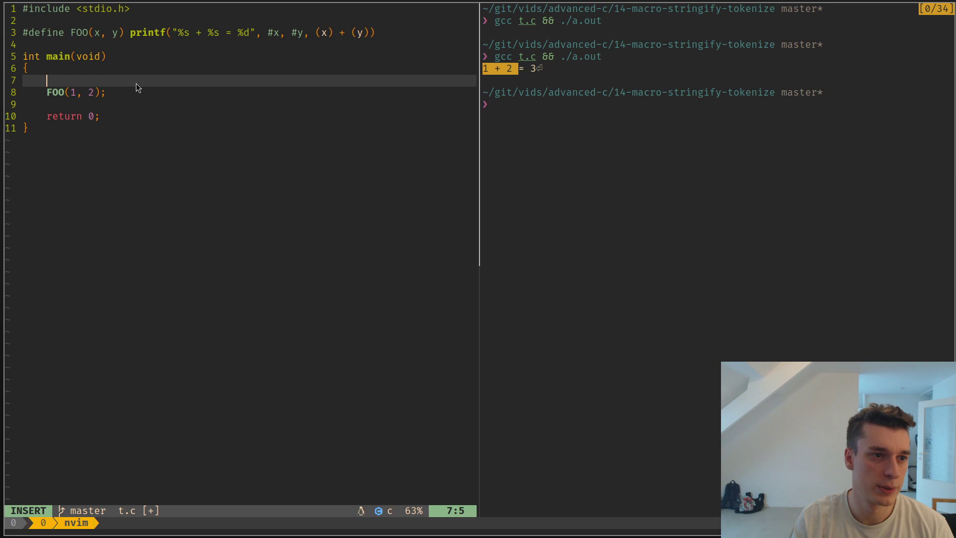
{"action": "type", "text": "int "}
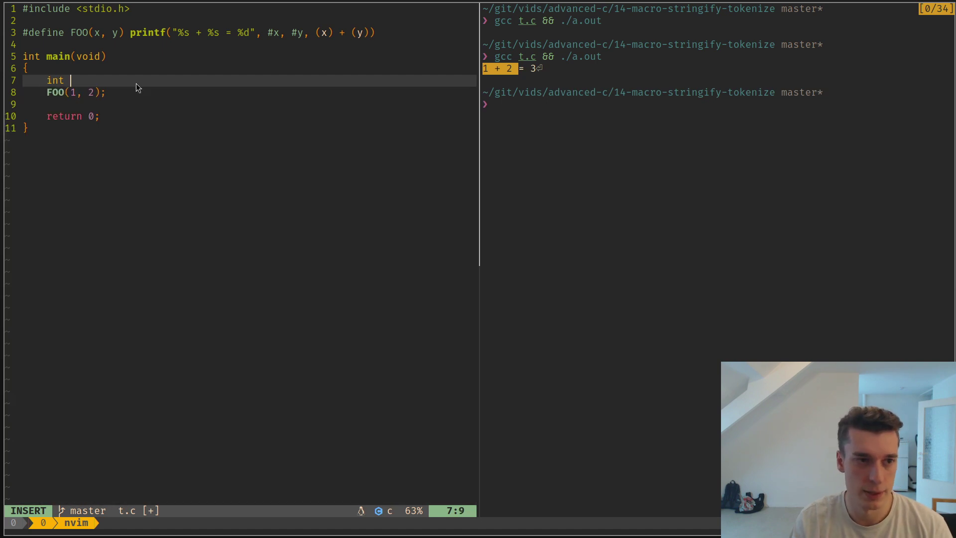
{"action": "type", "text": "fir"}
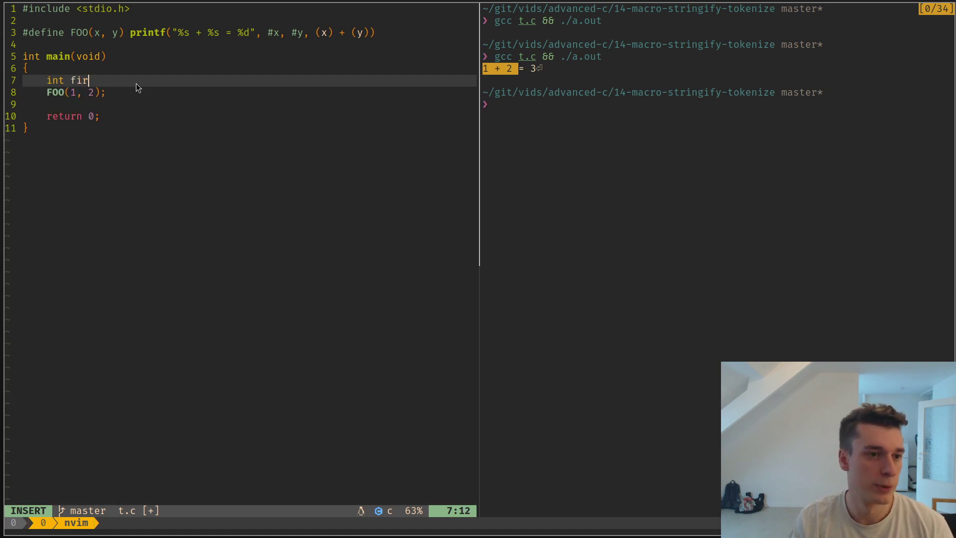
{"action": "type", "text": "st = 123;"}
{"action": "key", "text": "Escape"}
{"action": "type", "text": "yyp"}
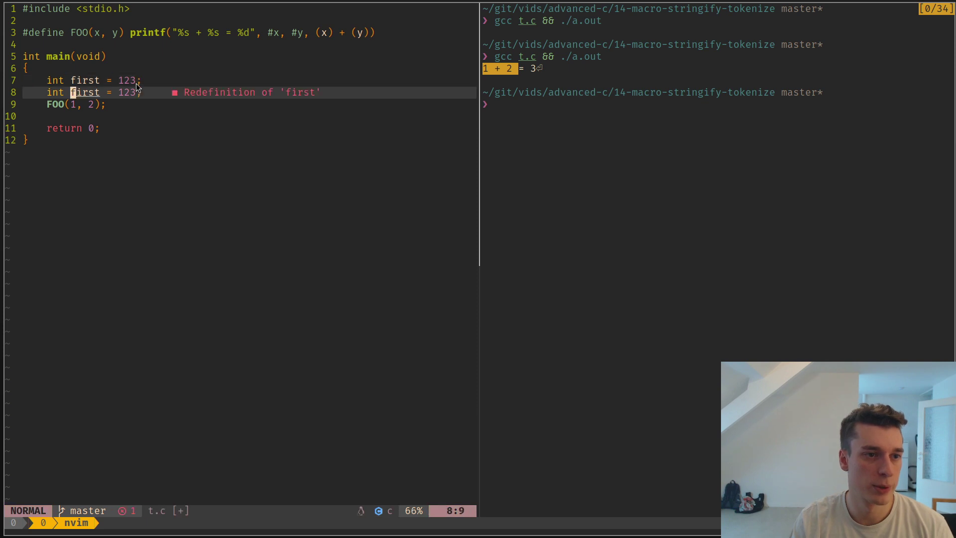
{"action": "type", "text": "wciwsecond"}
{"action": "key", "text": "Escape"}
{"action": "type", "text": "wwcw"}
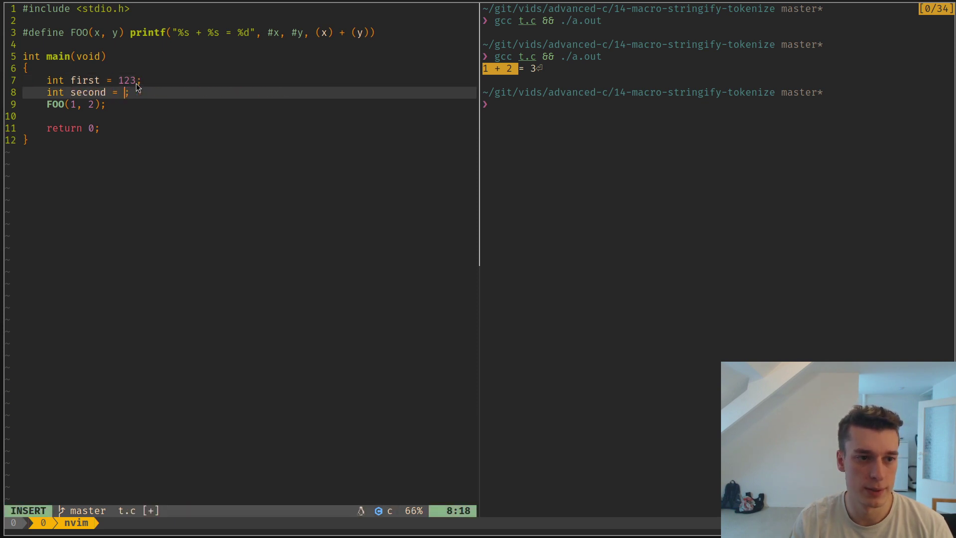
{"action": "type", "text": "3245"}
{"action": "key", "text": "Escape"}
{"action": "type", "text": "jbb"}
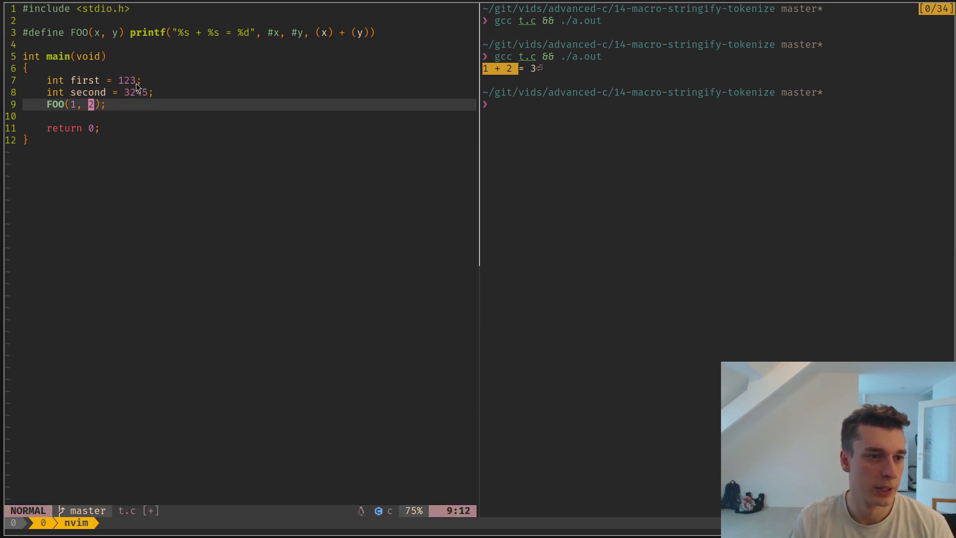
{"action": "type", "text": "cwfirst"}
{"action": "key", "text": "Escape"}
{"action": "type", "text": "wwcw"}
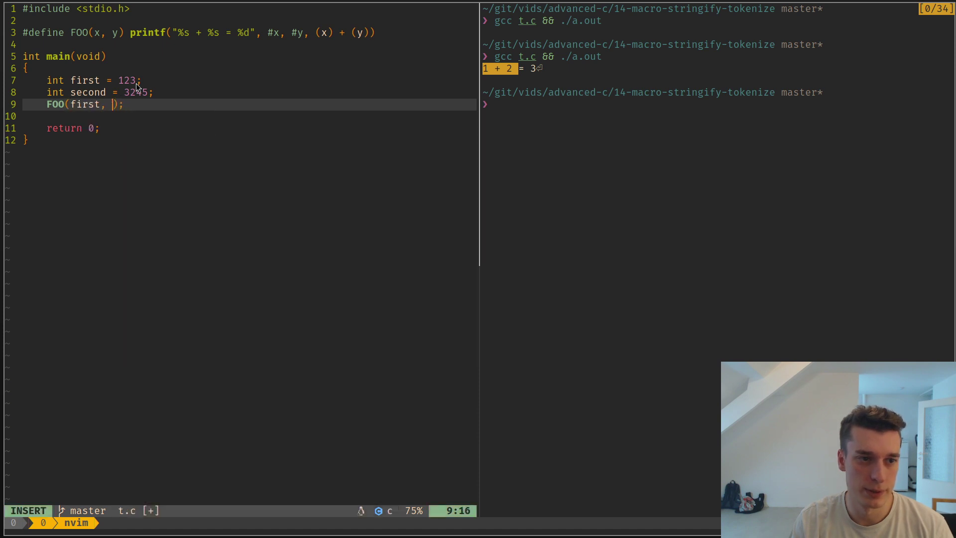
{"action": "type", "text": "second"}
{"action": "key", "text": "Escape"}
{"action": "key", "text": "ctrl+s"}
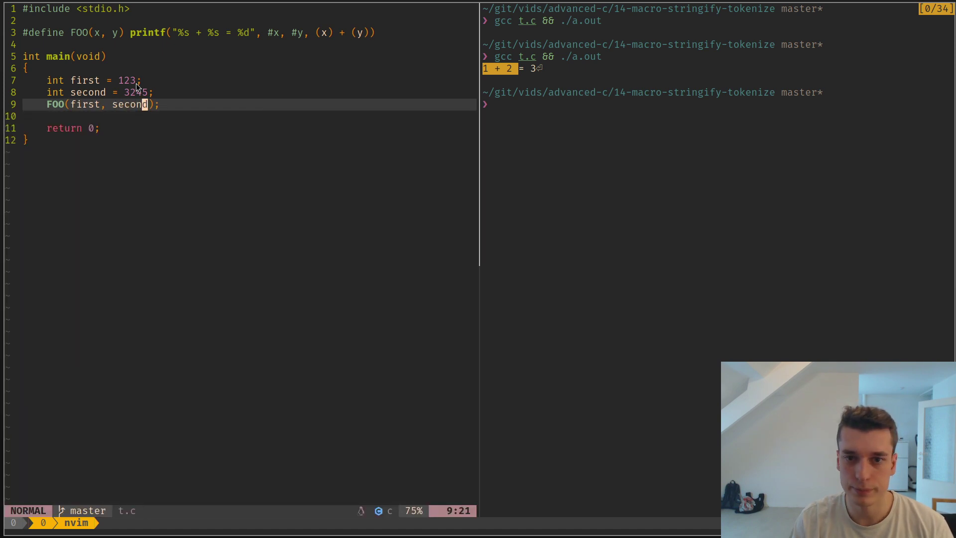
Rebuild and run, then select 'first + second', 3368, 'first' and 'second' in the output
{"action": "key", "text": "alt+l"}
{"action": "key", "text": "Up"}
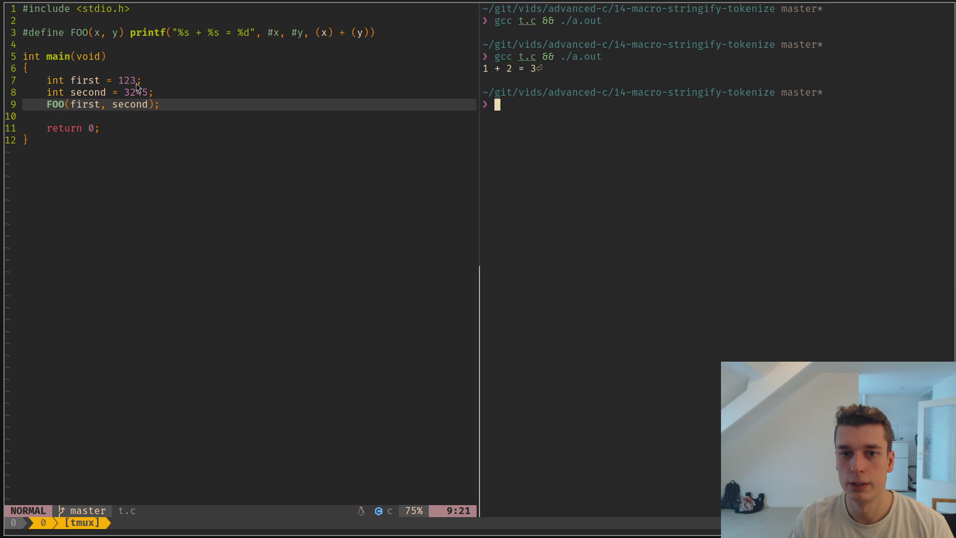
{"action": "key", "text": "Return"}
{"action": "type", "text": "gcc t.c && ./a.out"}
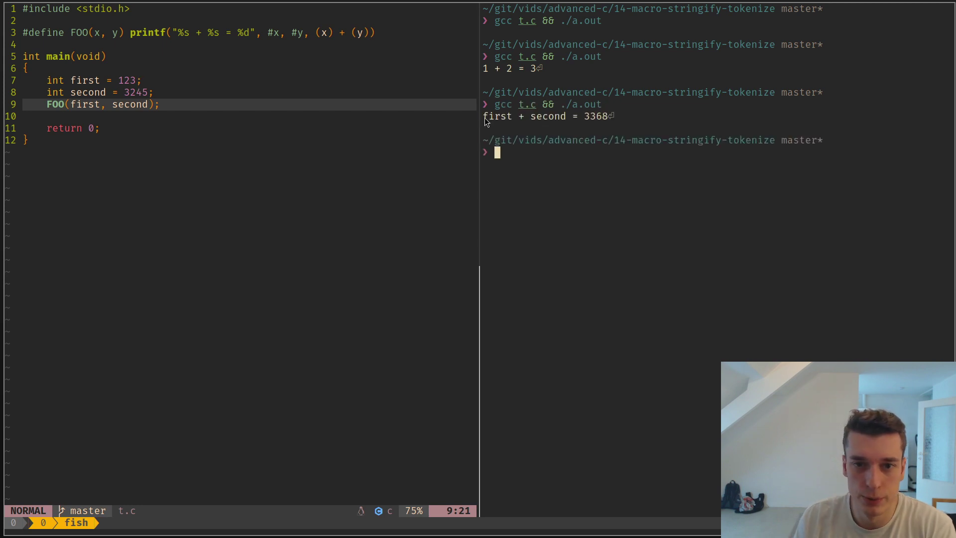
{"action": "left_click_drag", "start_coordinate": [485, 117], "coordinate": [591, 119]}
{"action": "double_click", "coordinate": [596, 117]}
{"action": "left_click", "coordinate": [524, 153]}
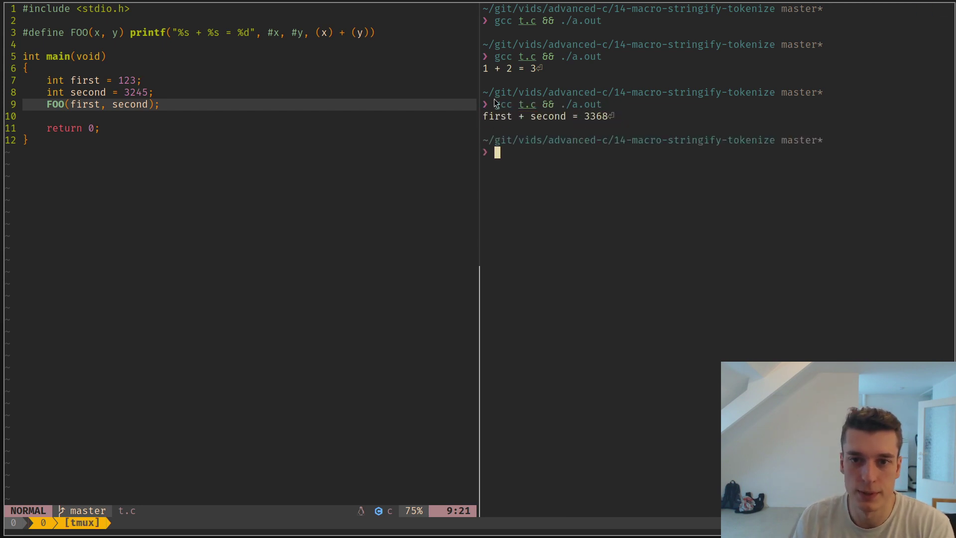
{"action": "double_click", "coordinate": [495, 117]}
{"action": "left_click", "coordinate": [523, 152]}
{"action": "double_click", "coordinate": [547, 116]}
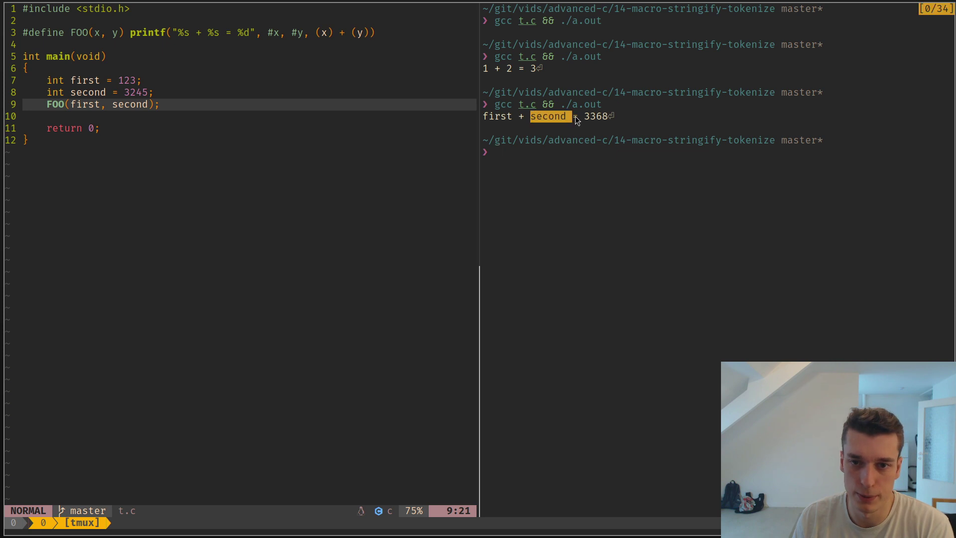
Highlight the stringified #x argument on FOO's definition line
{"action": "left_click", "coordinate": [259, 113]}
{"action": "key", "text": "k"}
{"action": "key", "text": "k"}
{"action": "key", "text": "k"}
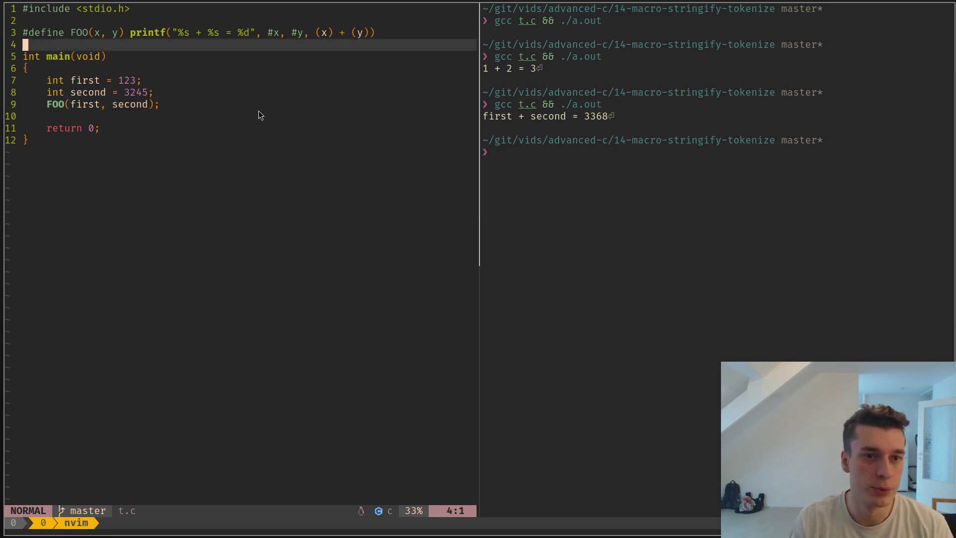
{"action": "key", "text": "w"}
{"action": "key", "text": "w"}
{"action": "key", "text": "v"}
{"action": "key", "text": "l"}
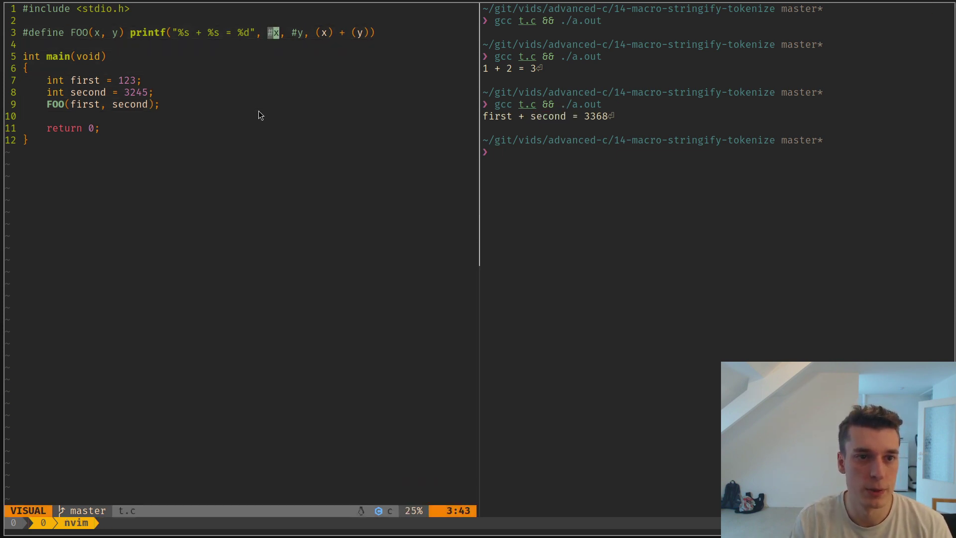
{"action": "key", "text": "Escape"}
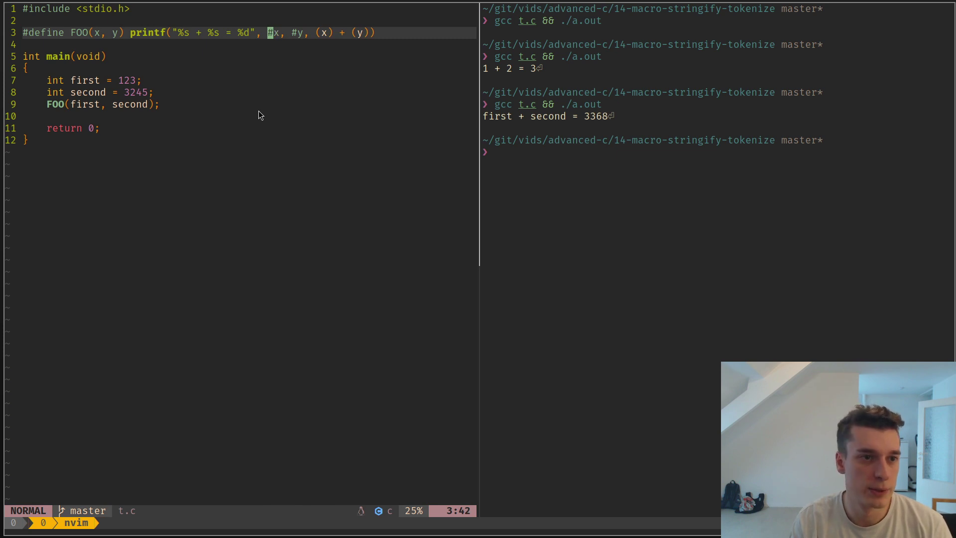
Paste a copy of the FOO define below the call, strip '#define FOO(x, y)', and indent it
{"action": "key", "text": "j"}
{"action": "key", "text": "j"}
{"action": "key", "text": "j"}
{"action": "key", "text": "j"}
{"action": "key", "text": "j"}
{"action": "key", "text": "j"}
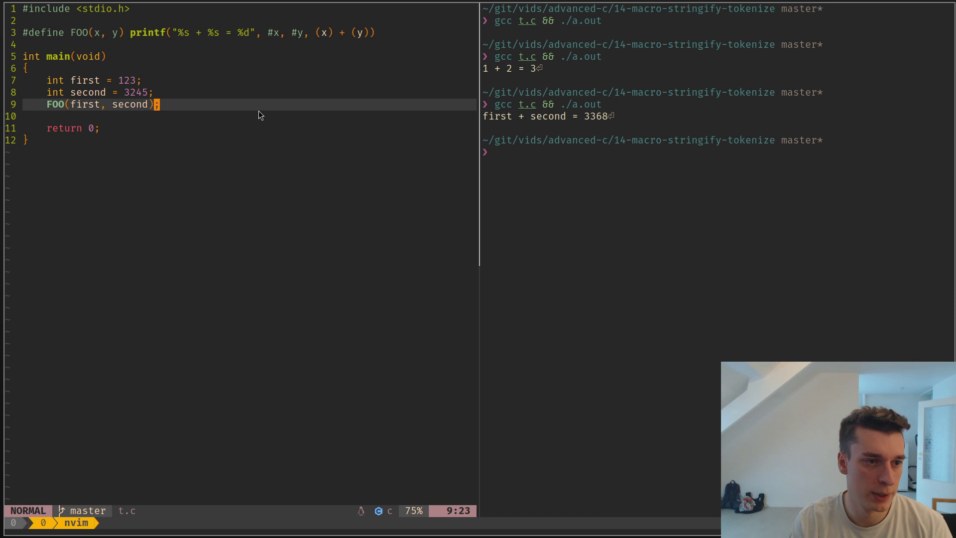
{"action": "key", "text": "p"}
{"action": "key", "text": "v"}
{"action": "key", "text": "e"}
{"action": "key", "text": "e"}
{"action": "key", "text": "e"}
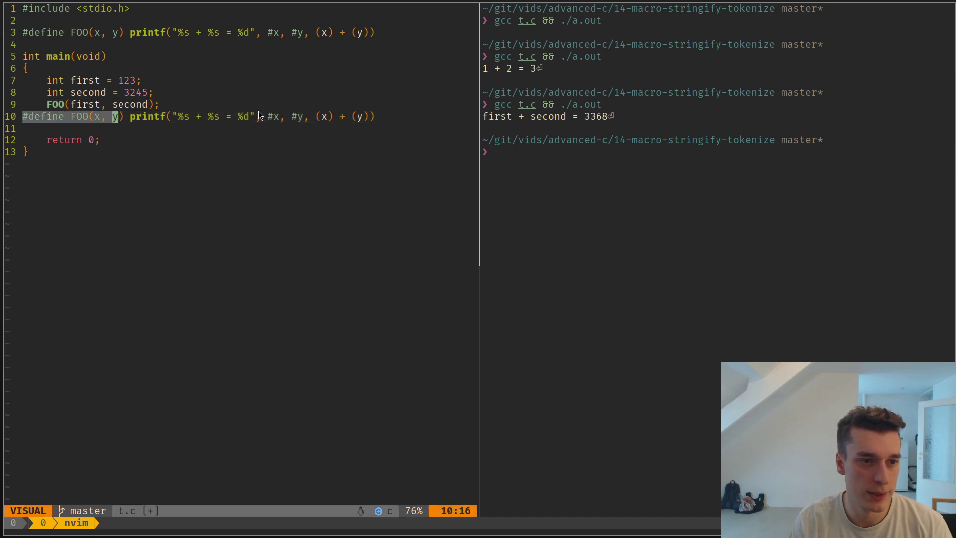
{"action": "key", "text": "l"}
{"action": "key", "text": "d"}
{"action": "key", "text": ">"}
{"action": "key", "text": ">"}
Replace #x, #y, x and y with "first", "second", first and second
{"action": "key", "text": "w"}
{"action": "key", "text": "w"}
{"action": "key", "text": "w"}
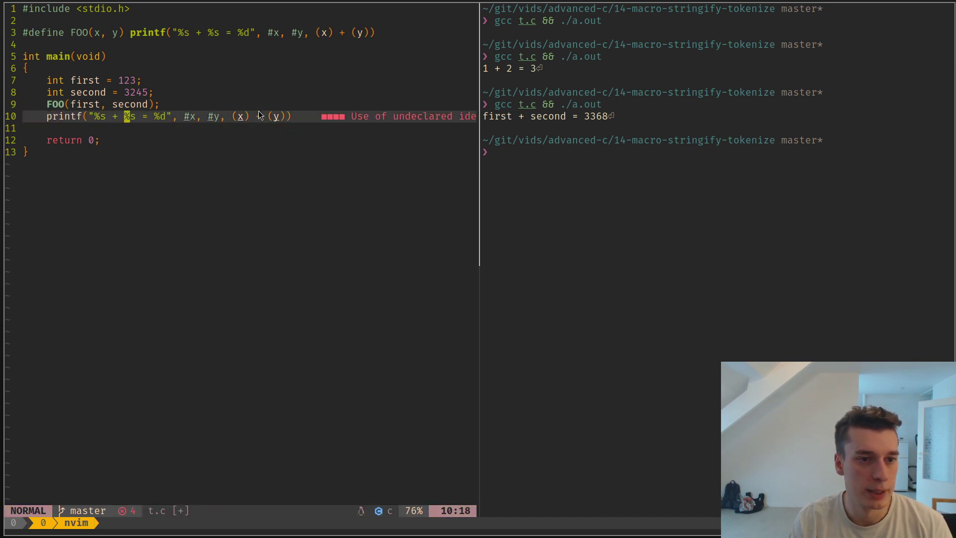
{"action": "type", "text": "cw"}
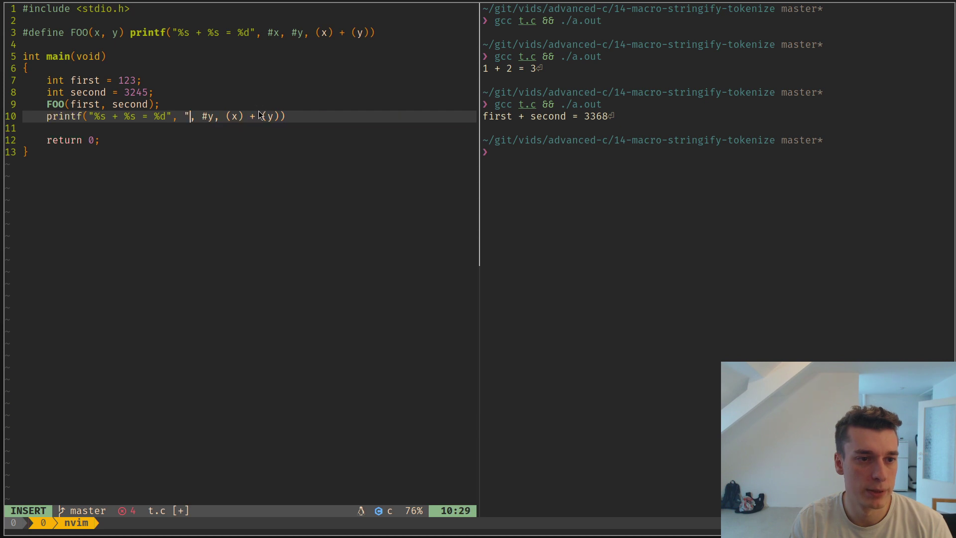
{"action": "type", "text": "\"first\""}
{"action": "key", "text": "Escape"}
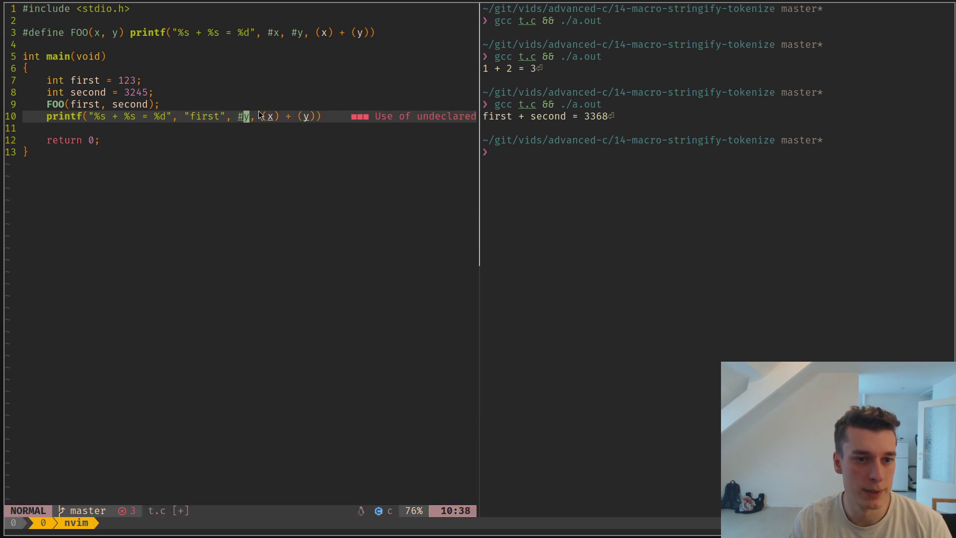
{"action": "key", "text": "w"}
{"action": "key", "text": "w"}
{"action": "type", "text": "cw"}
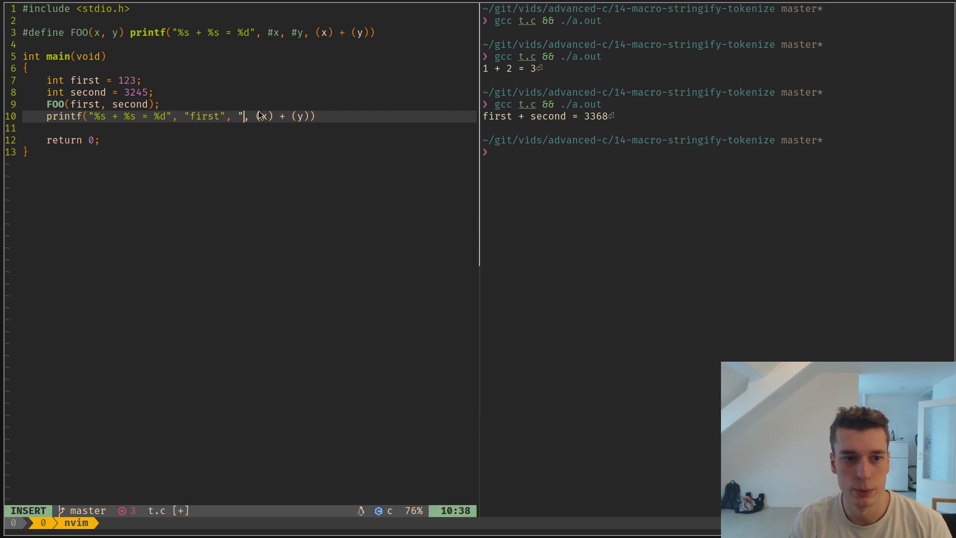
{"action": "type", "text": "\"second\""}
{"action": "key", "text": "Escape"}
{"action": "key", "text": "w"}
{"action": "key", "text": "w"}
{"action": "type", "text": "cw"}
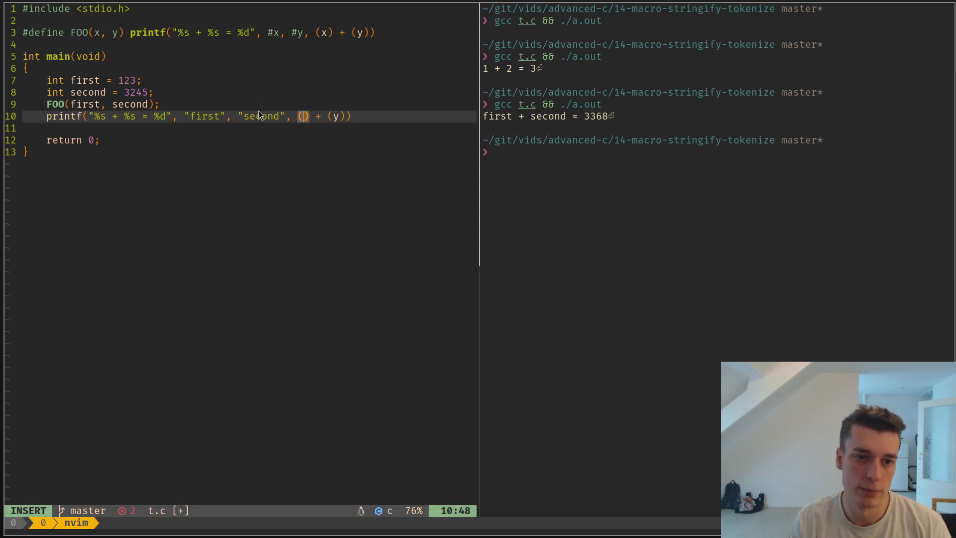
{"action": "type", "text": "first"}
{"action": "key", "text": "Escape"}
{"action": "key", "text": "w"}
{"action": "key", "text": "w"}
{"action": "type", "text": "cw"}
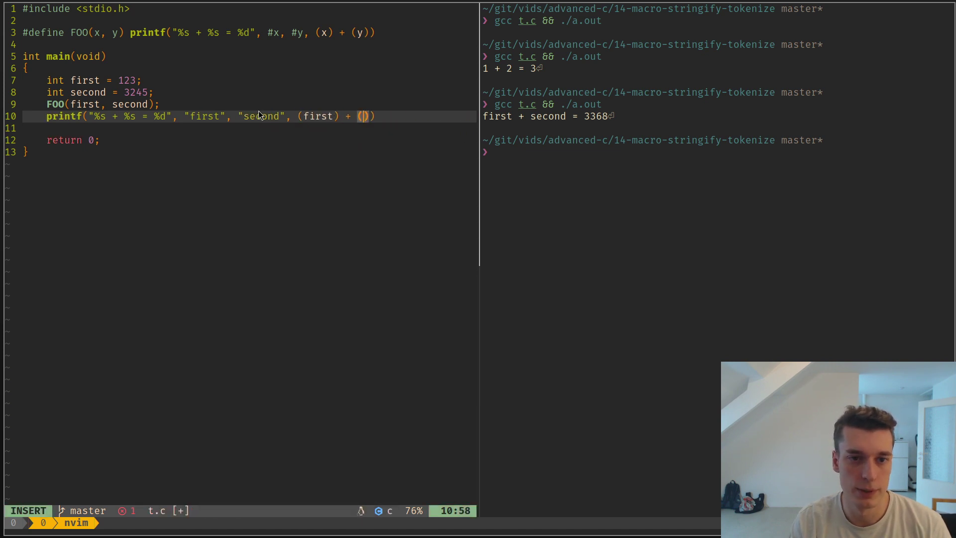
{"action": "type", "text": "second"}
{"action": "key", "text": "Escape"}
End the printf with a semicolon, save, and rebuild to print the result twice
{"action": "key", "text": ":w"}
{"action": "key", "text": "Return"}
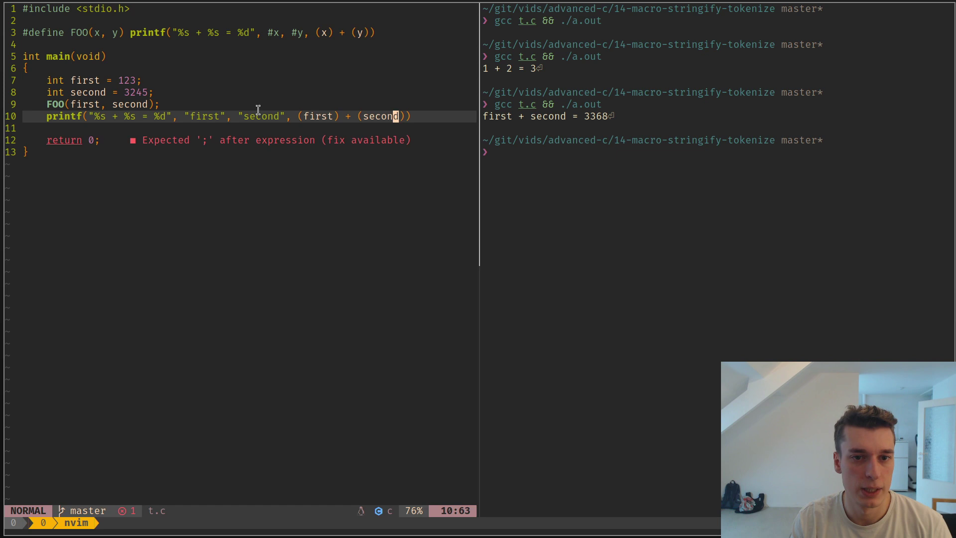
{"action": "type", "text": "A;"}
{"action": "key", "text": "Escape"}
{"action": "key", "text": ":w"}
{"action": "key", "text": "Return"}
{"action": "key", "text": "ctrl+l"}
{"action": "key", "text": "Up"}
{"action": "key", "text": "Return"}
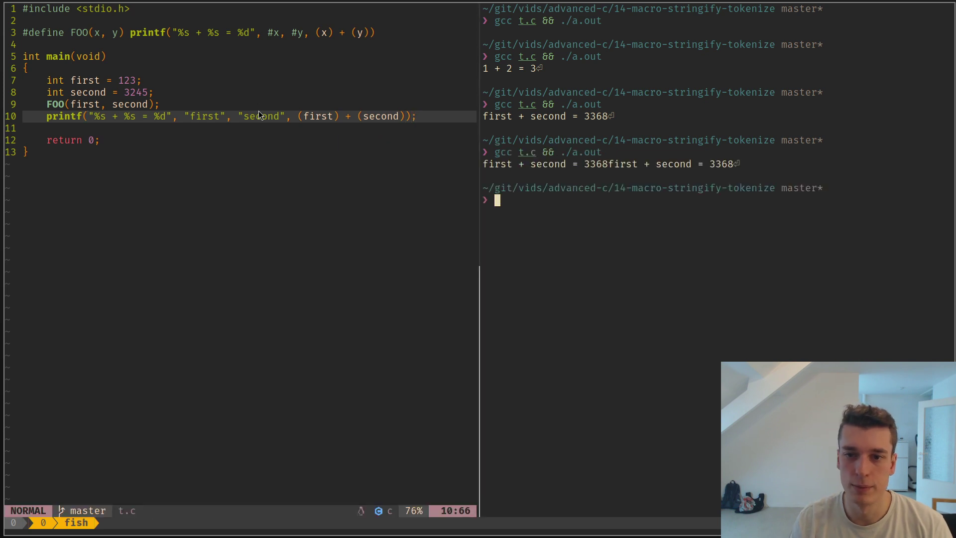
Add \n to FOO's format string on line 3, then rerun gcc t.c && ./a.out
{"action": "left_click", "coordinate": [157, 104]}
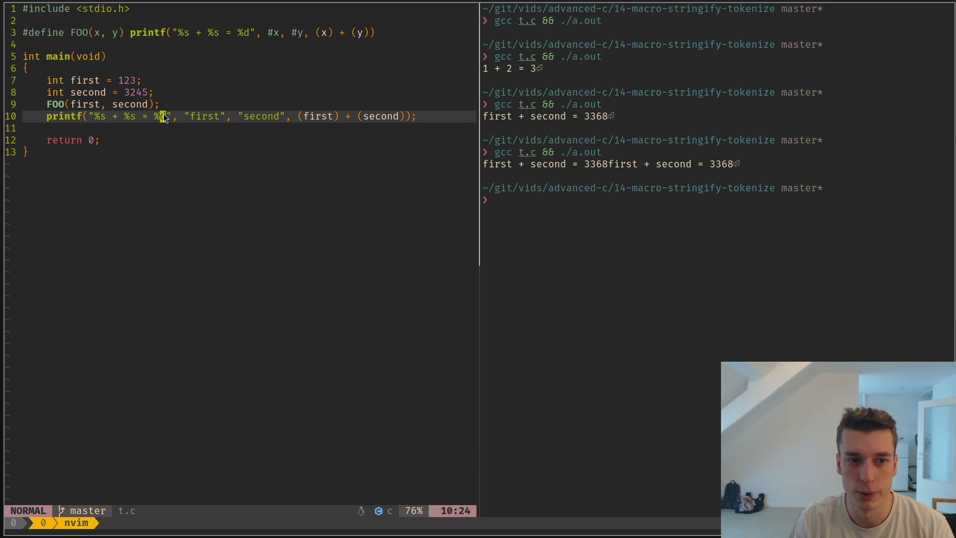
{"action": "key", "text": "k"}
{"action": "key", "text": "k"}
{"action": "key", "text": "k"}
{"action": "key", "text": "k"}
{"action": "key", "text": "k"}
{"action": "key", "text": "k"}
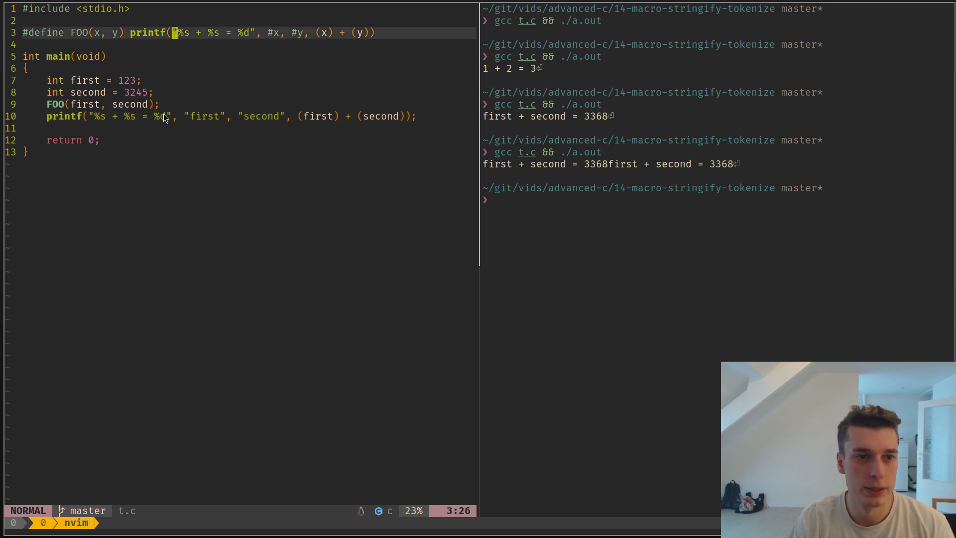
{"action": "type", "text": "f\"i\\n"}
{"action": "key", "text": "Escape"}
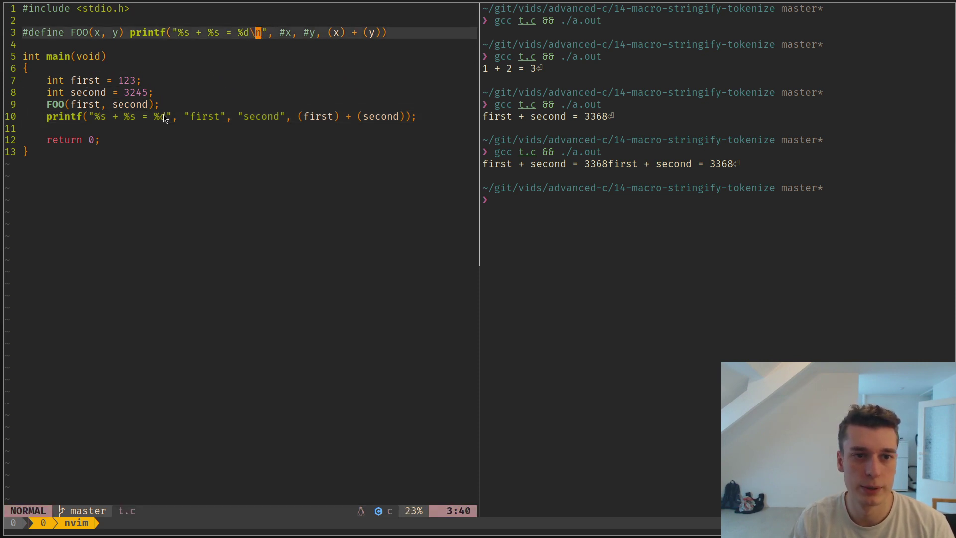
{"action": "key", "text": "ctrl+b"}
{"action": "key", "text": "l"}
{"action": "key", "text": "Up"}
{"action": "key", "text": "Return"}
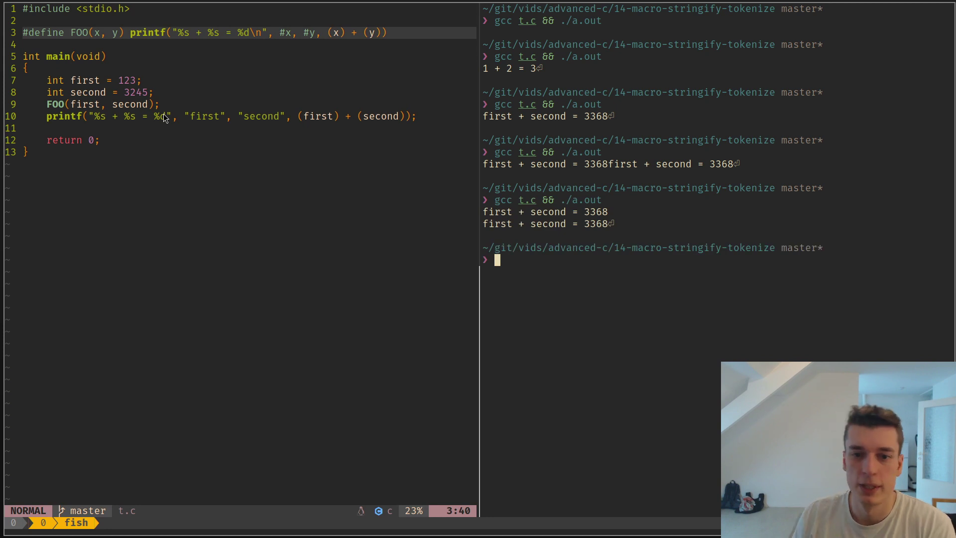
Highlight line 10's "first" literal and FOO's x, y parameters to compare them
{"action": "left_click", "coordinate": [197, 118]}
{"action": "left_click", "coordinate": [190, 118]}
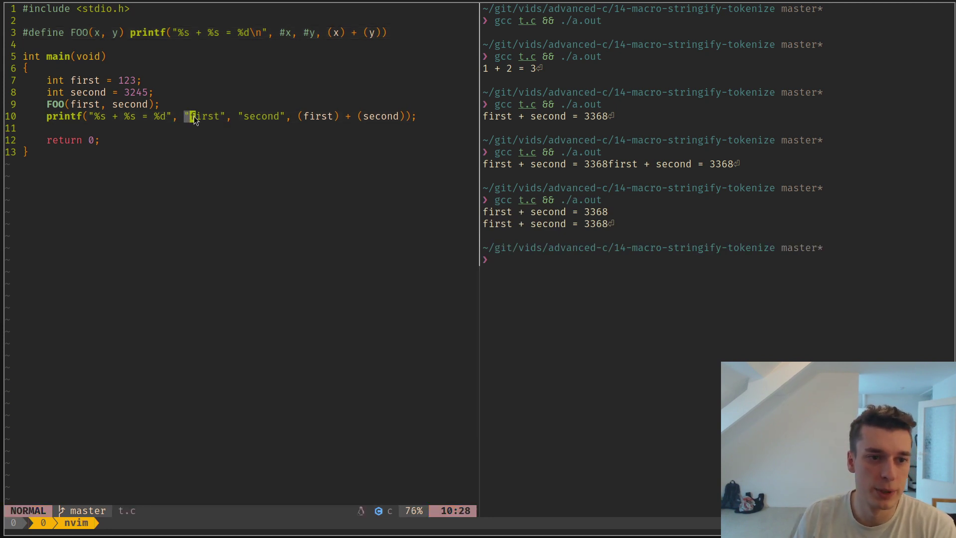
{"action": "left_click_drag", "start_coordinate": [191, 118], "coordinate": [284, 117]}
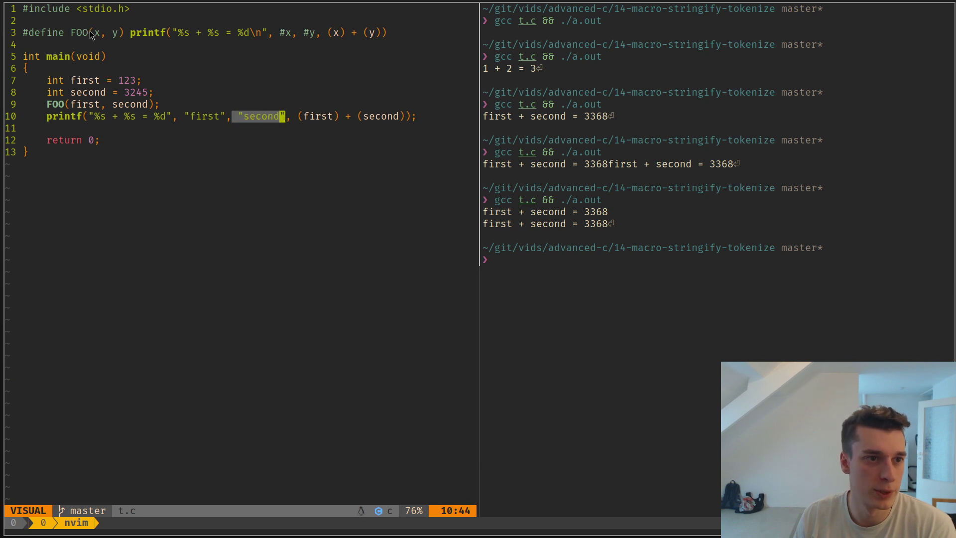
{"action": "mouse_move", "coordinate": [93, 33]}
{"action": "left_mouse_down"}
{"action": "mouse_move", "coordinate": [112, 34]}
{"action": "mouse_move", "coordinate": [90, 32]}
{"action": "left_mouse_up"}
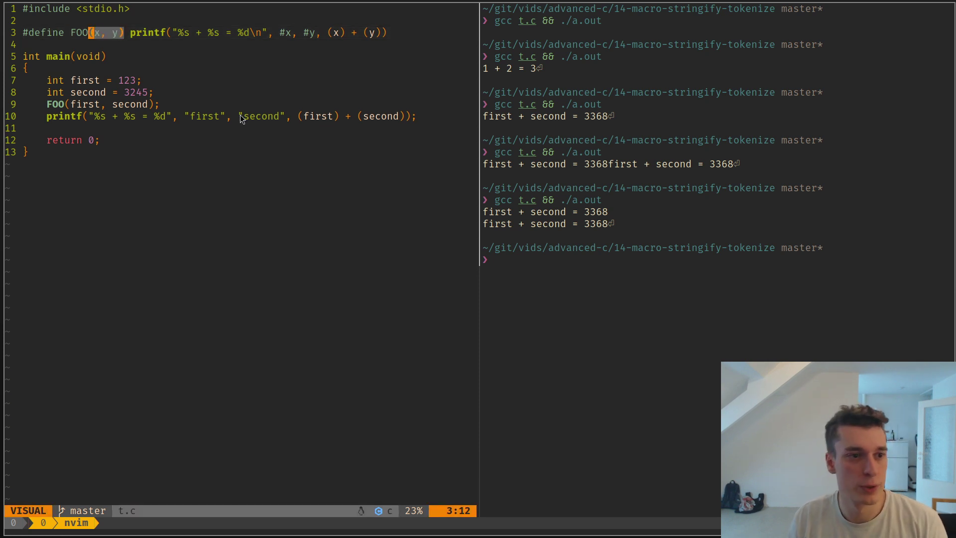
{"action": "left_click", "coordinate": [141, 46]}
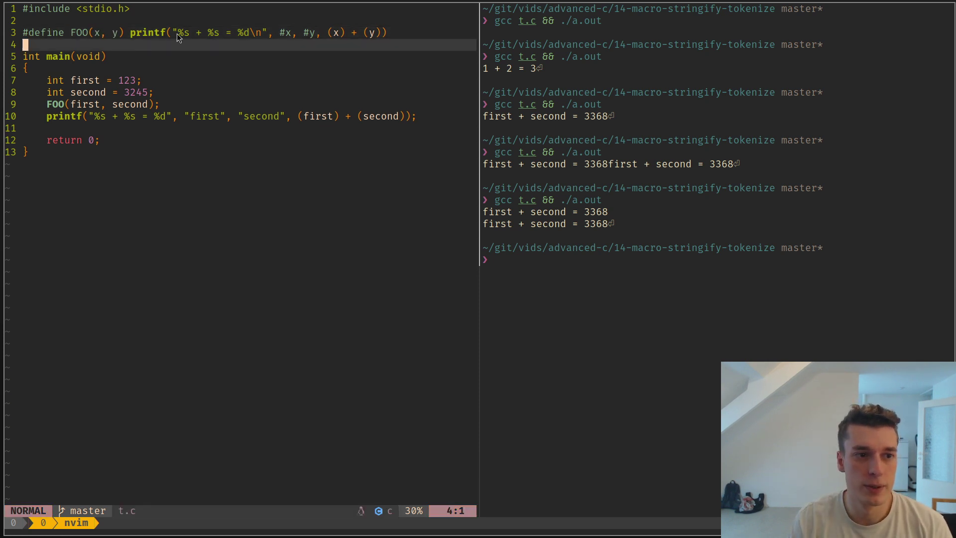
{"action": "left_click", "coordinate": [178, 33]}
{"action": "type", "text": "gcc"}
{"action": "key", "text": "Down"}
{"action": "key", "text": "Down"}
{"action": "key", "text": "Down"}
{"action": "key", "text": "shift+v"}
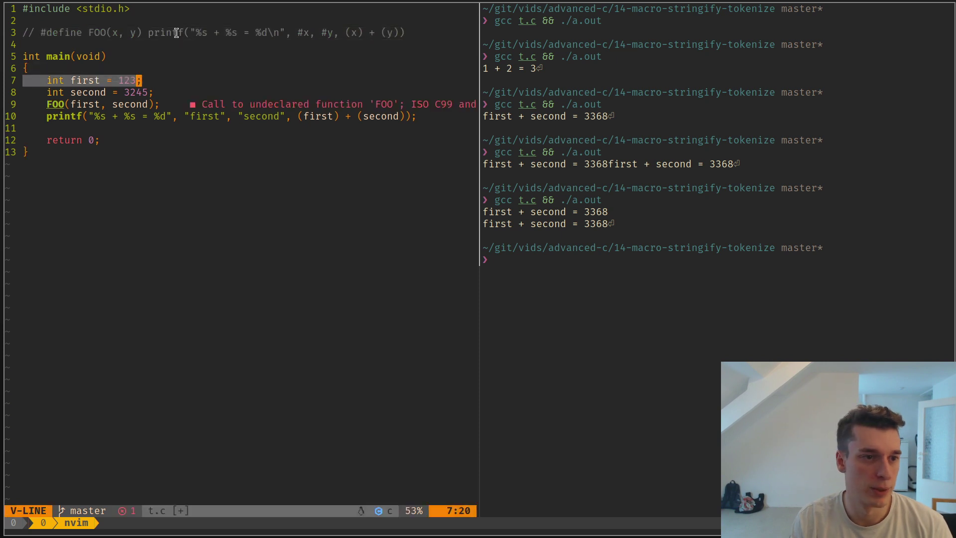
{"action": "key", "text": "j"}
{"action": "key", "text": "j"}
{"action": "key", "text": "j"}
{"action": "type", "text": "gc"}
{"action": "key", "text": "k"}
{"action": "key", "text": "k"}
{"action": "key", "text": "k"}
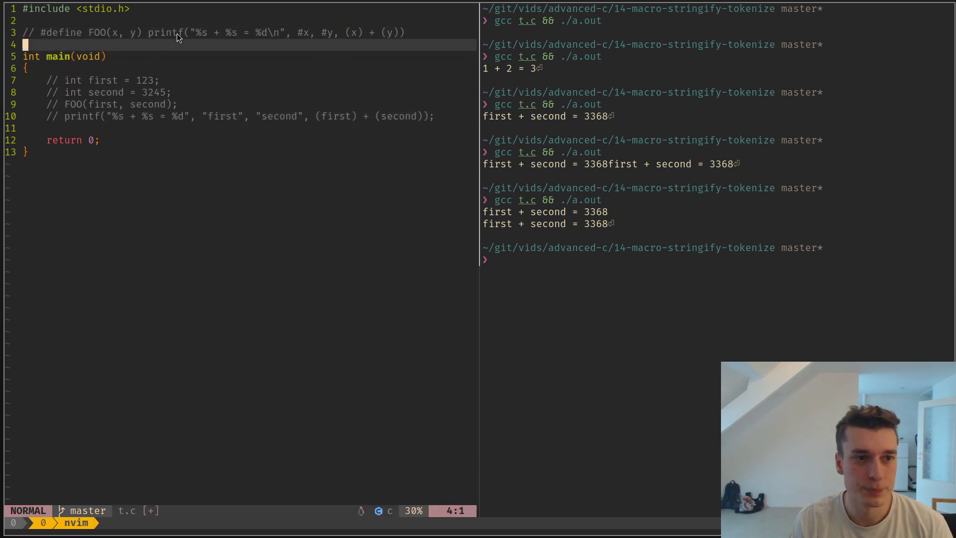
{"action": "key", "text": "k"}
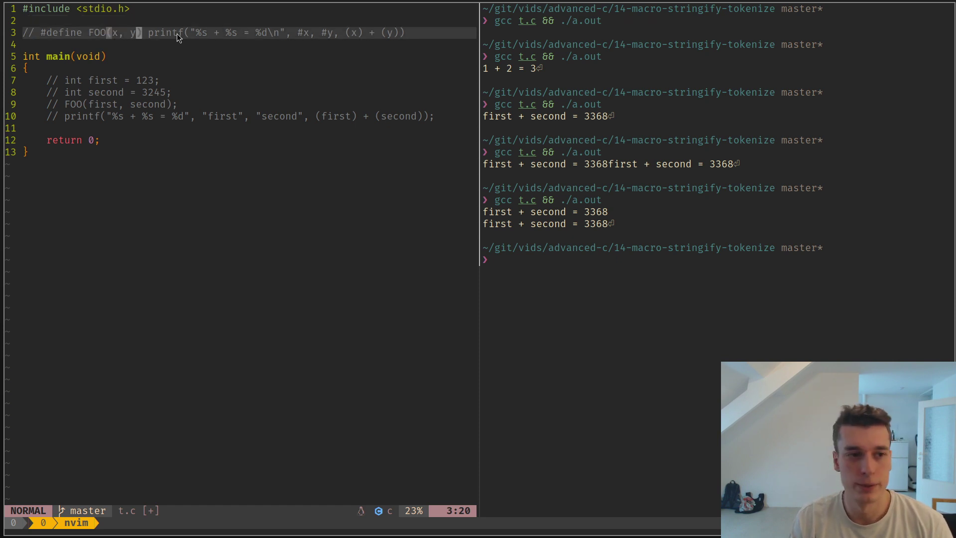
{"action": "key", "text": "j"}
{"action": "key", "text": "j"}
{"action": "key", "text": "k"}
{"action": "key", "text": "k"}
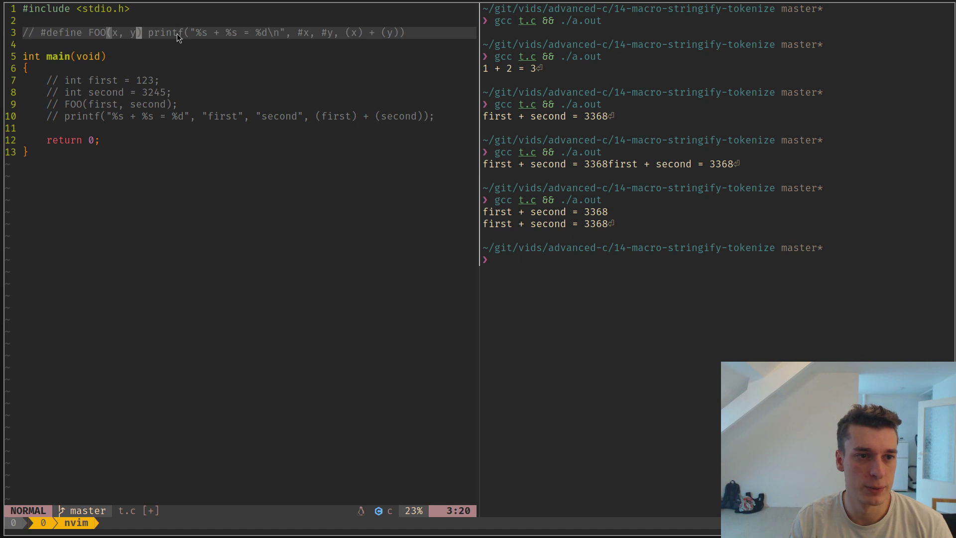
{"action": "key", "text": "h"}
{"action": "key", "text": "v"}
{"action": "key", "text": "Escape"}
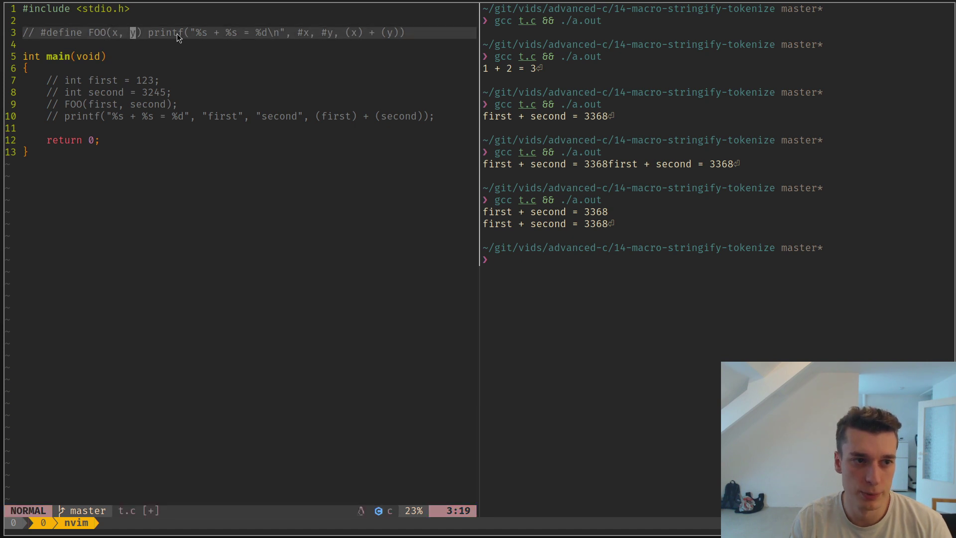
{"action": "key", "text": "j"}
{"action": "key", "text": "j"}
{"action": "key", "text": "w"}
{"action": "key", "text": "l"}
{"action": "key", "text": "l"}
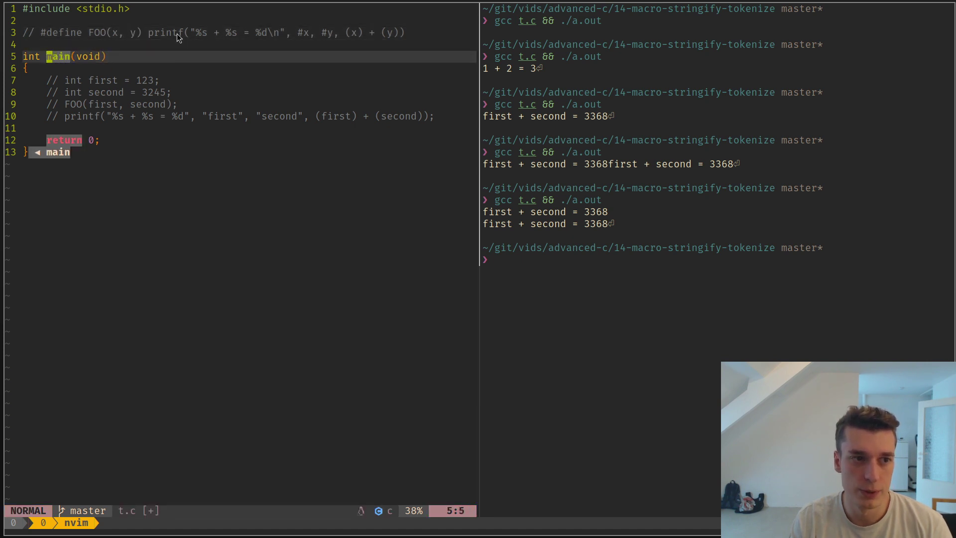
{"action": "key", "text": "v"}
{"action": "key", "text": "e"}
{"action": "key", "text": "Escape"}
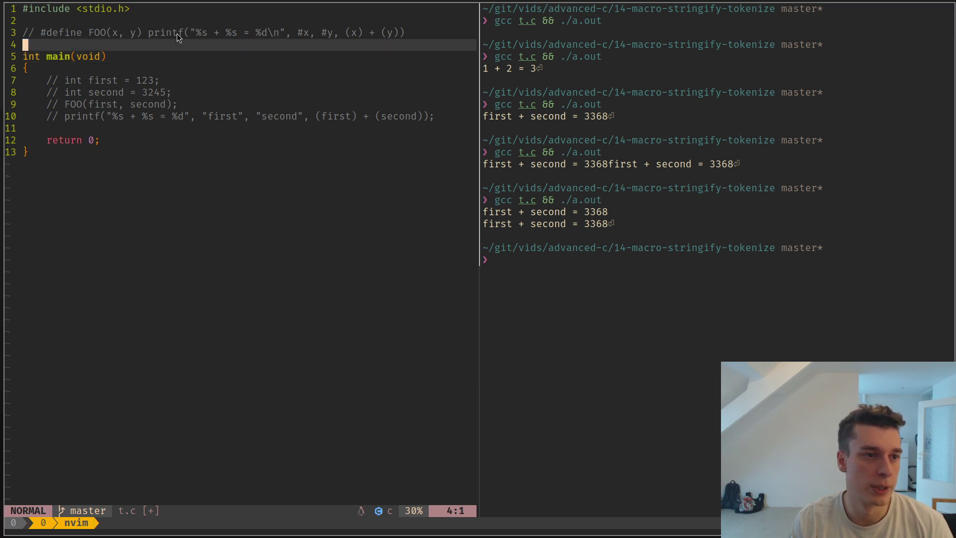
Add the unindented #define PREFIX(var_name) new_##var_name line, spaced from main
{"action": "key", "text": "u"}
{"action": "key", "text": "u"}
{"action": "key", "text": "O"}
{"action": "key", "text": "Escape"}
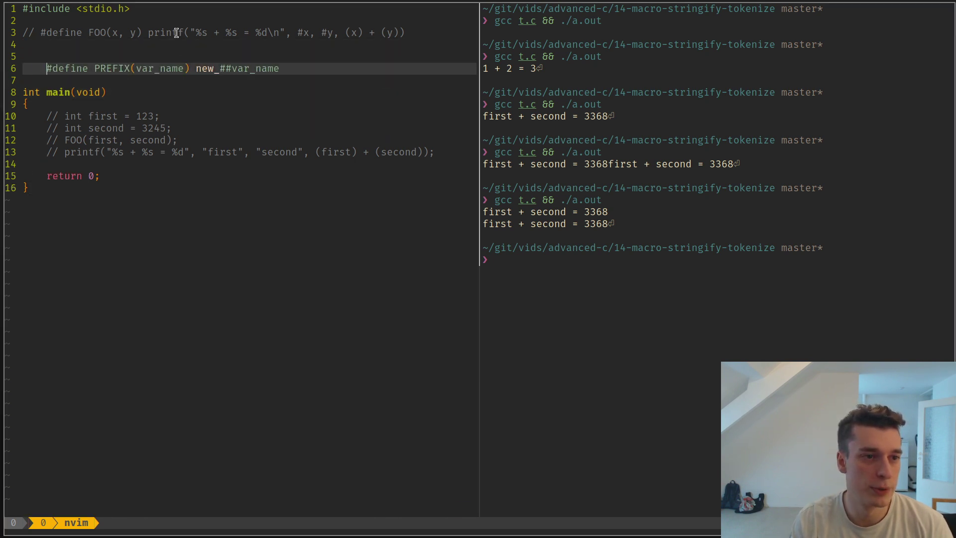
{"action": "type", "text": "k<<"}
Visually select PREFIX's var_name parameter and its new_ prefix
{"action": "key", "text": "w"}
{"action": "key", "text": "w"}
{"action": "key", "text": "w"}
{"action": "key", "text": "v"}
{"action": "key", "text": "i"}
{"action": "key", "text": "w"}
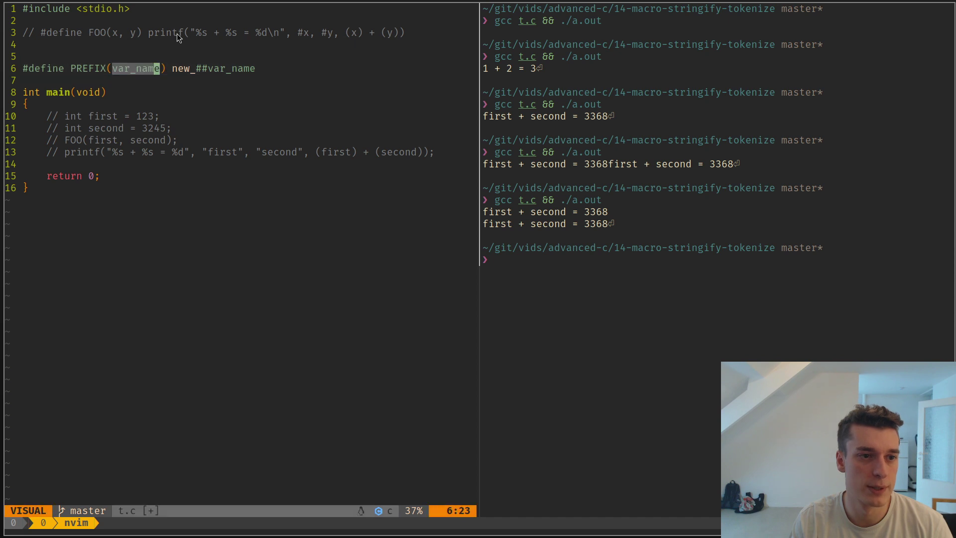
{"action": "key", "text": "Escape"}
{"action": "key", "text": "w"}
{"action": "key", "text": "w"}
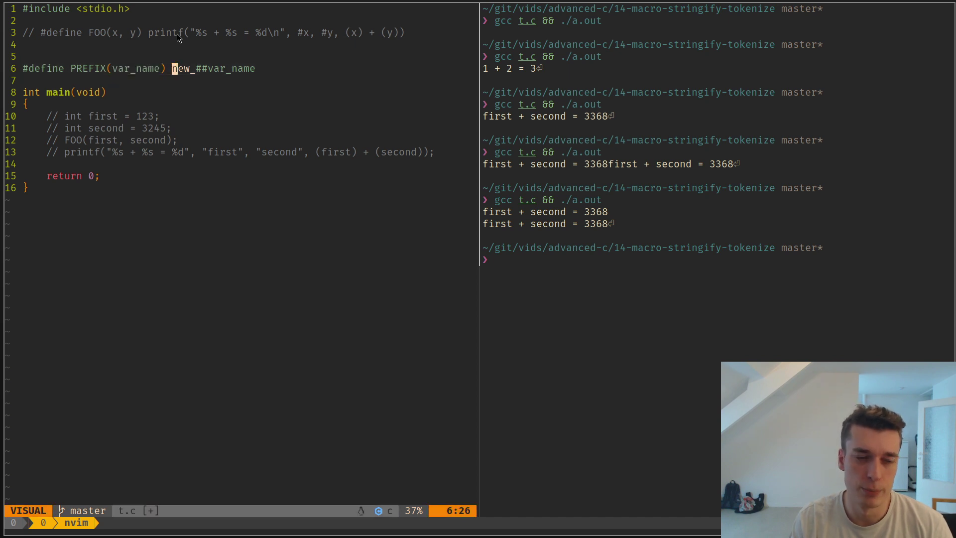
{"action": "key", "text": "v"}
{"action": "key", "text": "i"}
{"action": "key", "text": "w"}
Select the ## pasting operator, then open an empty line at the start of main
{"action": "key", "text": "Escape"}
{"action": "key", "text": "l"}
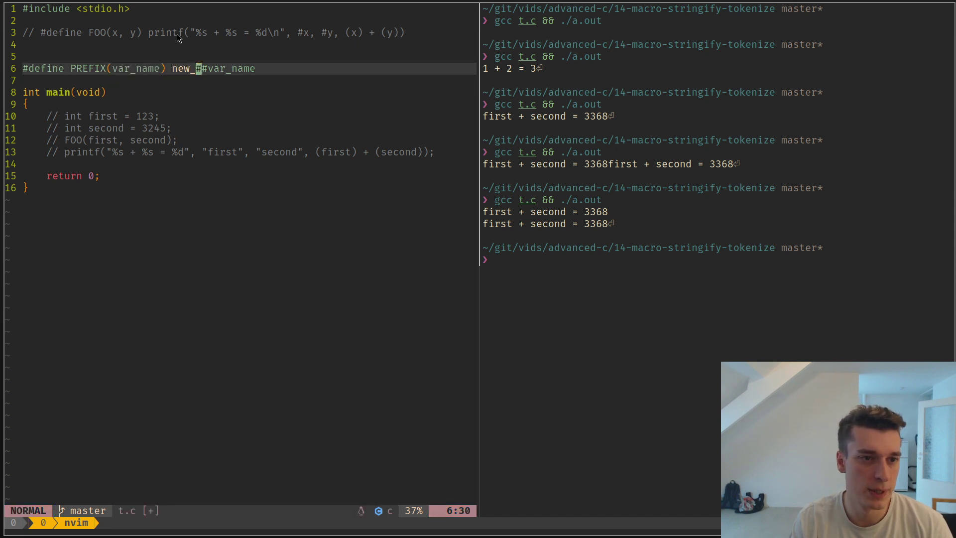
{"action": "key", "text": "v"}
{"action": "key", "text": "l"}
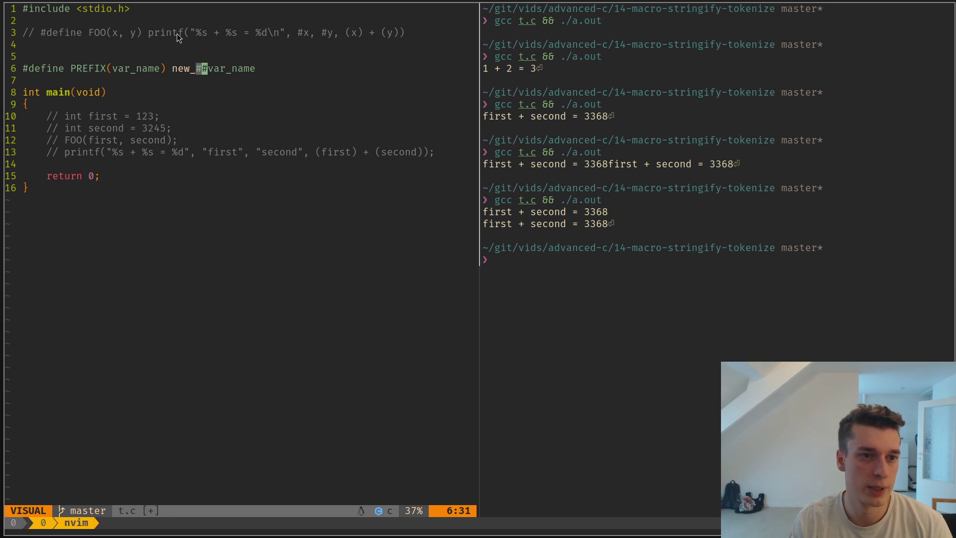
{"action": "key", "text": "Escape"}
{"action": "key", "text": "h"}
{"action": "key", "text": "j"}
{"action": "key", "text": "j"}
{"action": "key", "text": "o"}
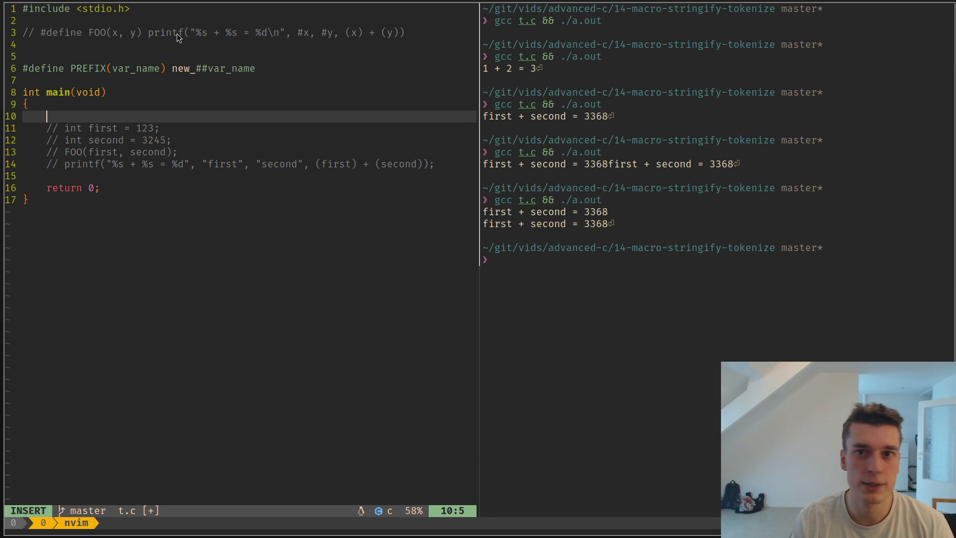
{"action": "type", "text": "int "}
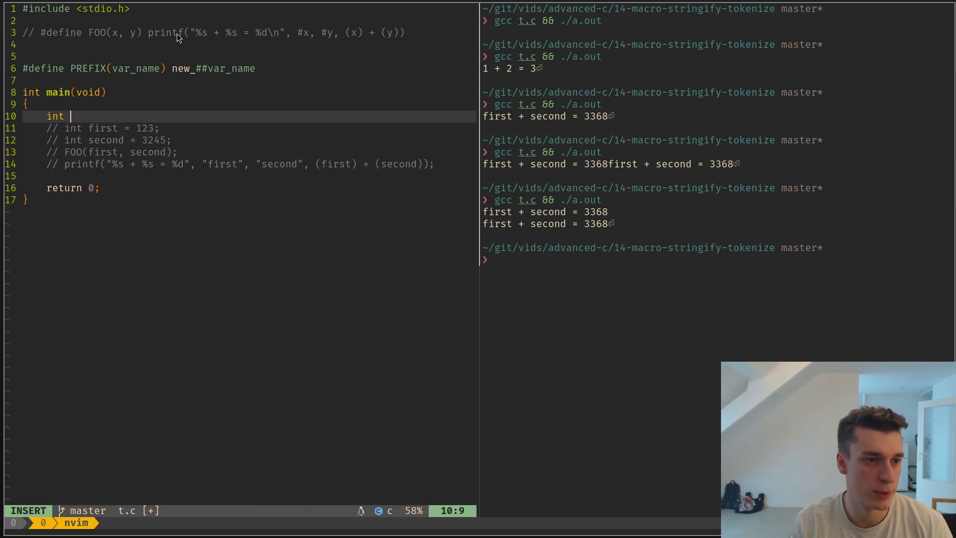
{"action": "type", "text": "PREO"}
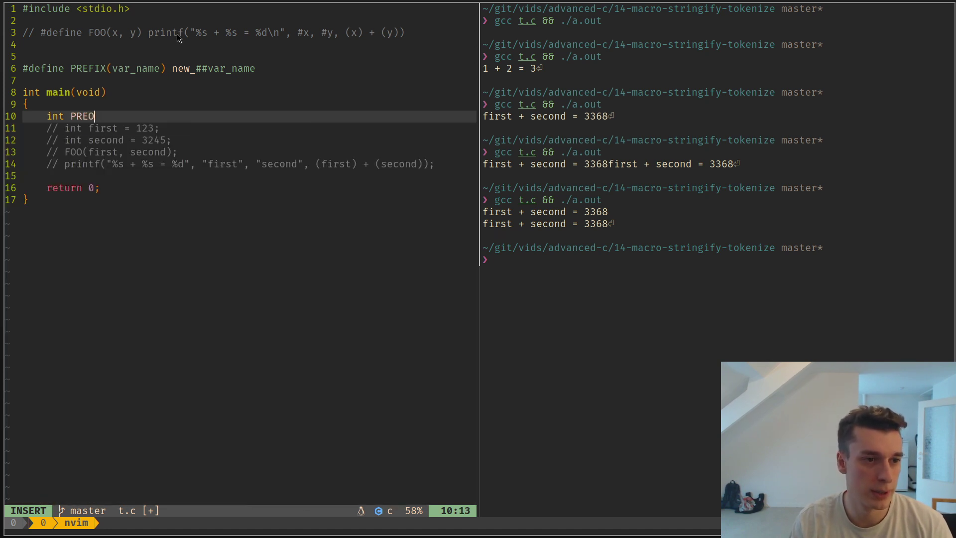
{"action": "key", "text": "BackSpace"}
{"action": "type", "text": "FIX("}
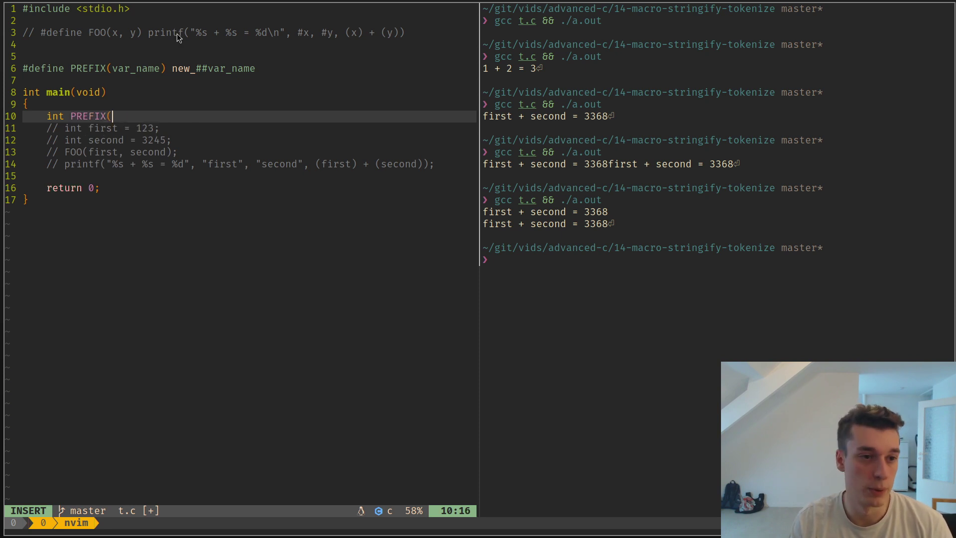
{"action": "type", "text": "foo) = 123"}
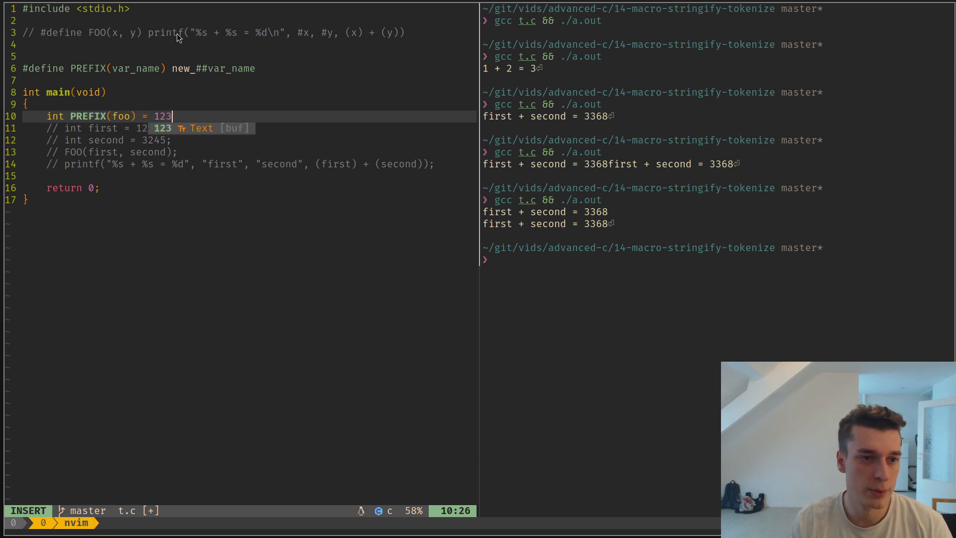
{"action": "type", "text": ";"}
Write int PREFIX(foo) = 123; and printf("%d\n", new_foo); in main, then save
{"action": "key", "text": "Escape"}
{"action": "key", "text": "ctrl+s"}
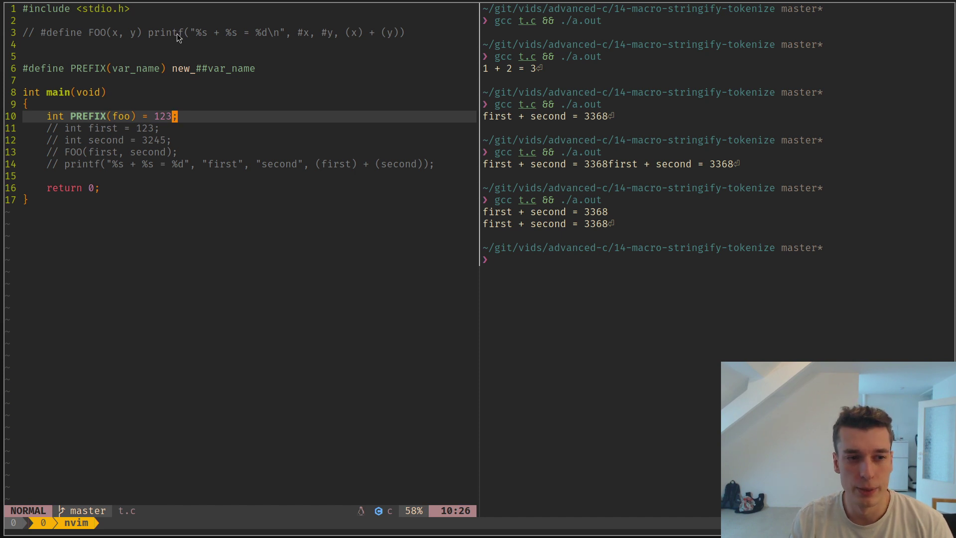
{"action": "key", "text": "o"}
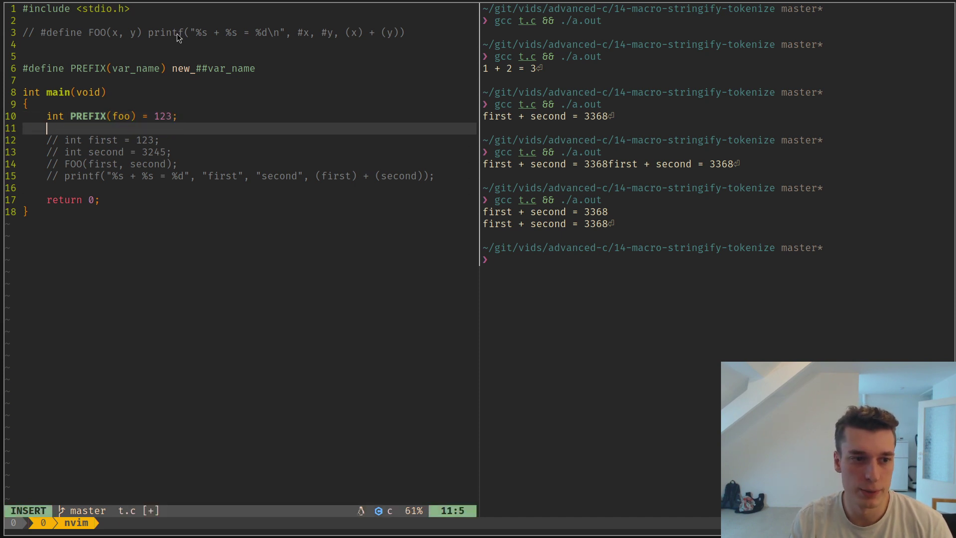
{"action": "type", "text": "foo "}
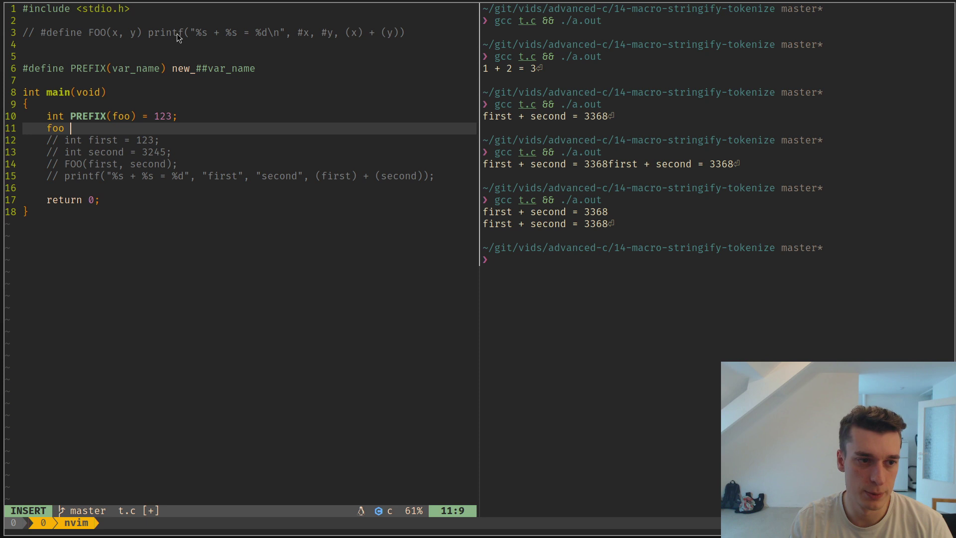
{"action": "type", "text": "=3;"}
{"action": "key", "text": "Escape"}
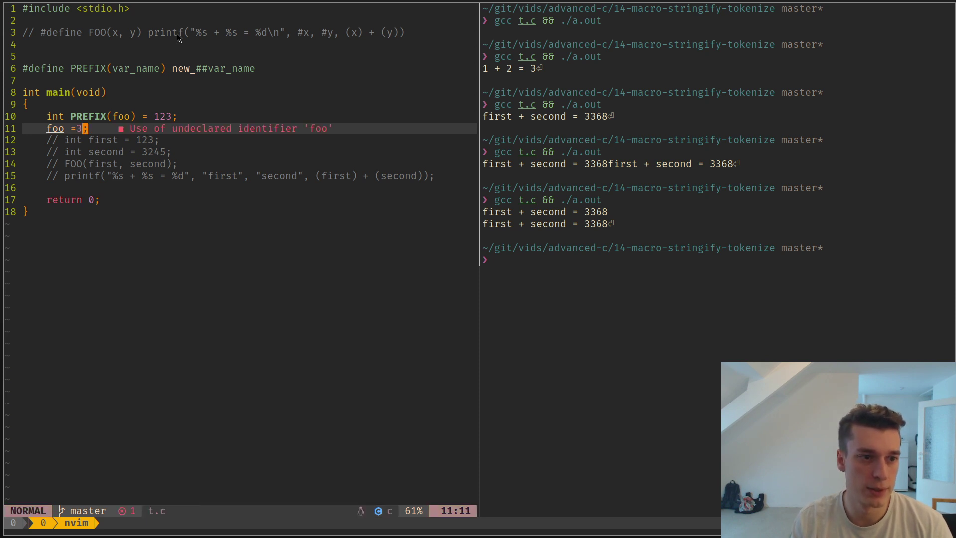
{"action": "key", "text": "c"}
{"action": "key", "text": "c"}
{"action": "type", "text": "printf"}
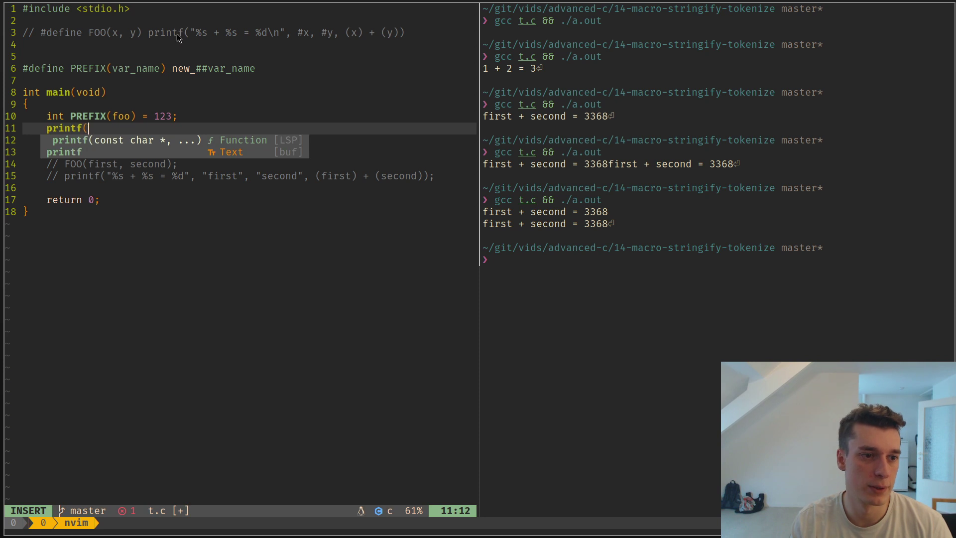
{"action": "type", "text": "("}
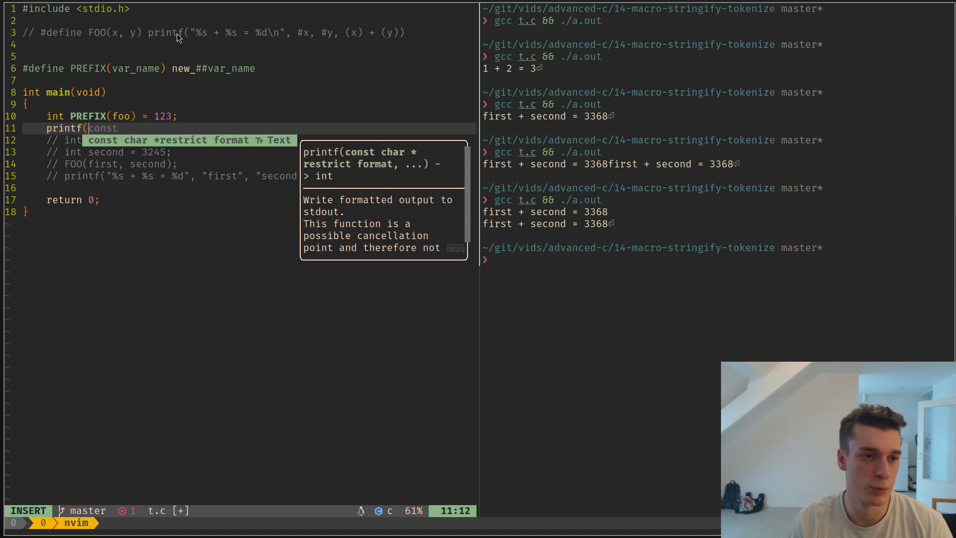
{"action": "type", "text": "%d"}
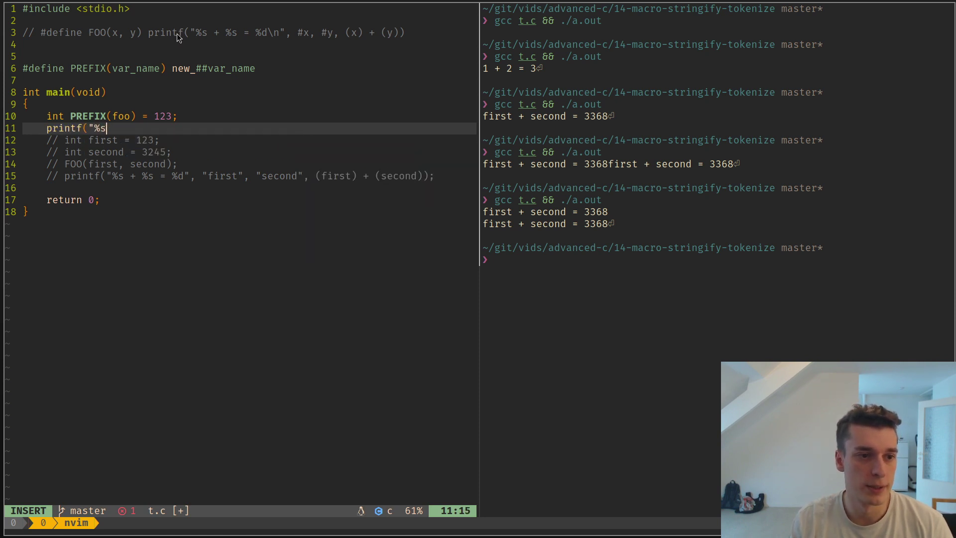
{"action": "type", "text": "\\n\", "}
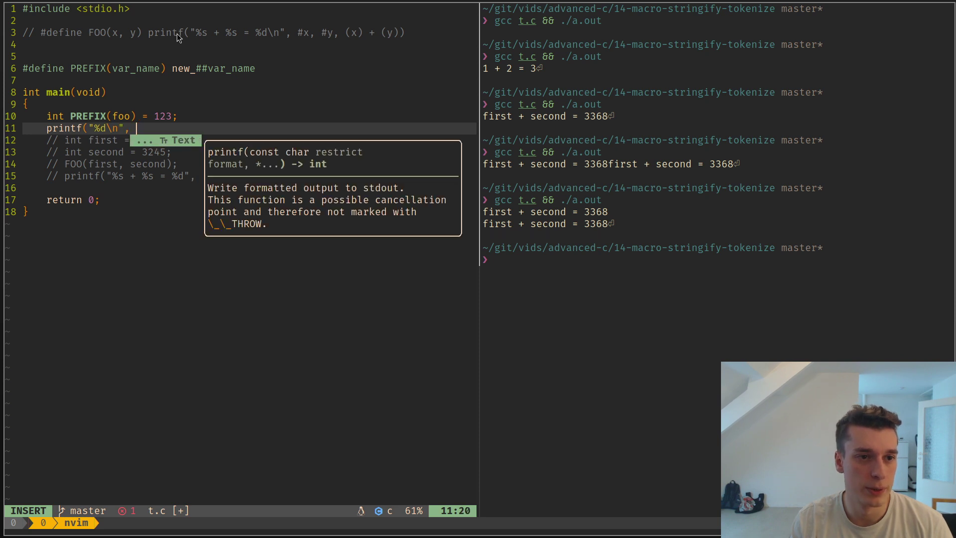
{"action": "type", "text": "new_"}
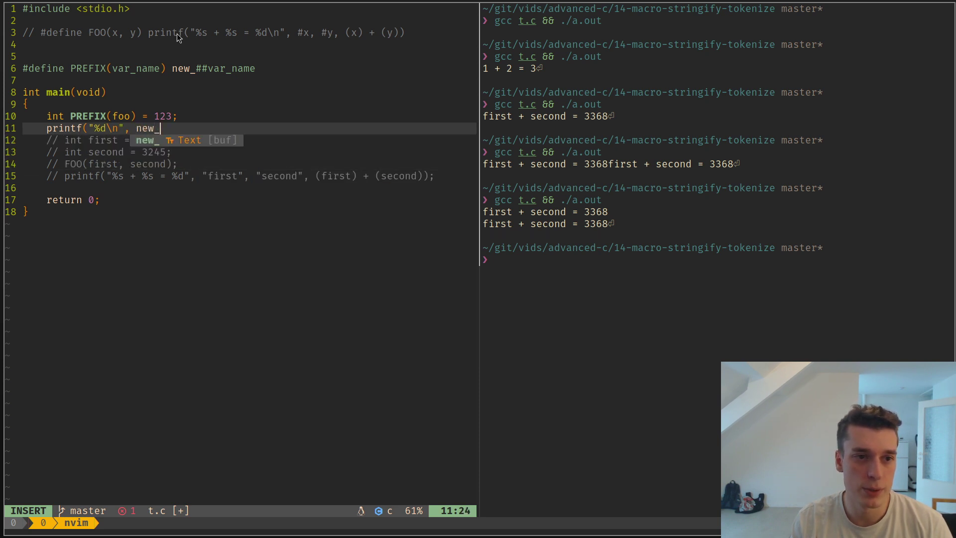
{"action": "type", "text": "foo)"}
{"action": "key", "text": "Escape"}
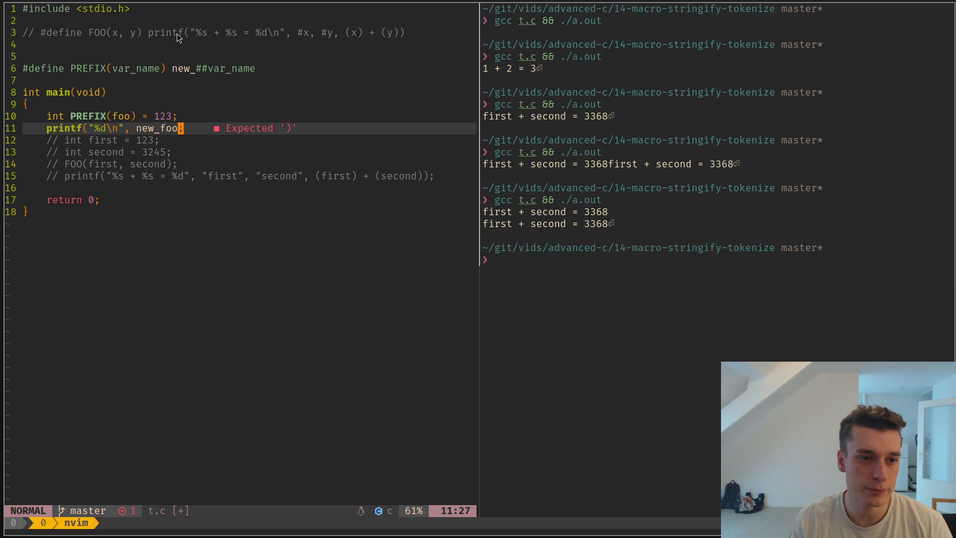
{"action": "type", "text": "A;"}
{"action": "key", "text": "Escape"}
{"action": "key", "text": "ctrl+s"}
Run gcc t.c && ./a.out in the terminal pane, printing 123, then clear and rerun
{"action": "key", "text": "alt+l"}
{"action": "key", "text": "Up"}
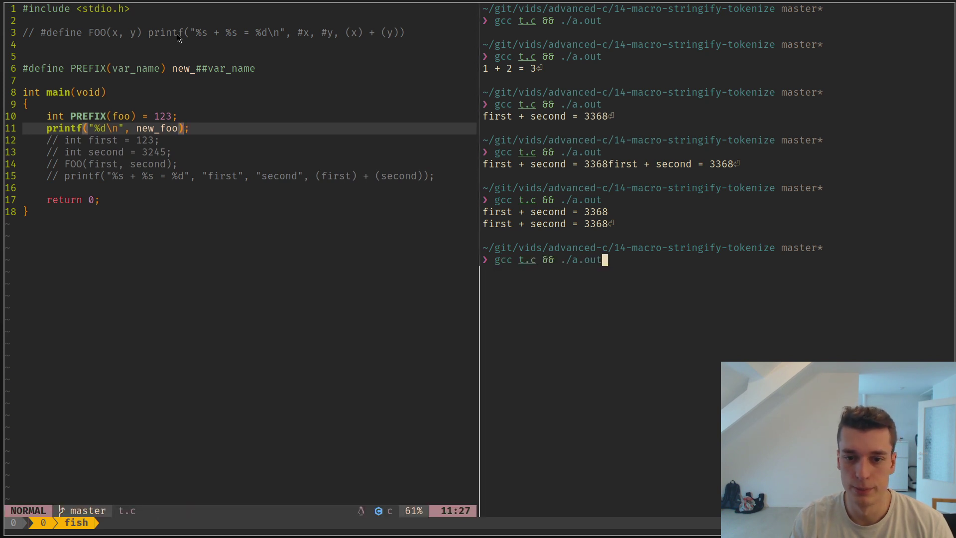
{"action": "key", "text": "Return"}
{"action": "key", "text": "ctrl+l"}
{"action": "key", "text": "Up"}
{"action": "key", "text": "Return"}
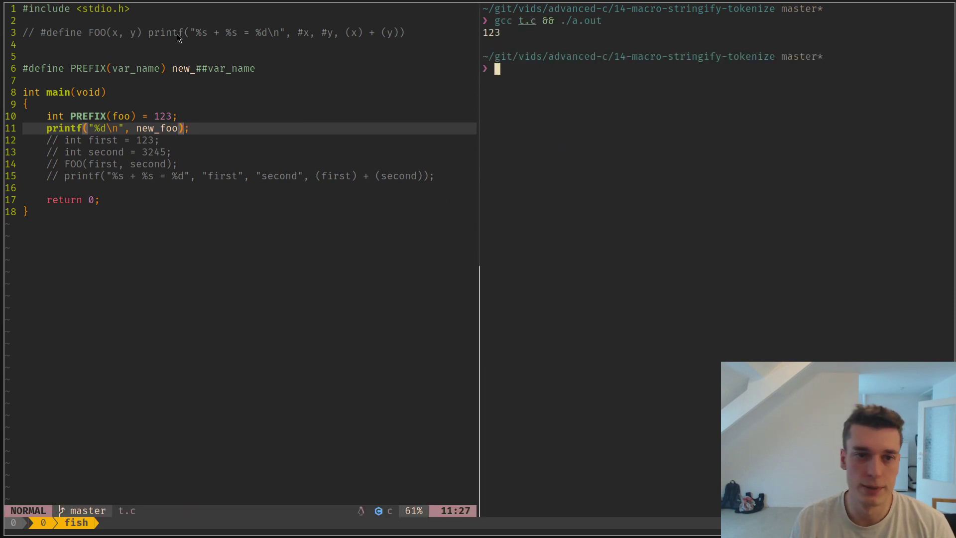
Return to the editor and delete the ## operator from the PREFIX macro
{"action": "key", "text": "alt+h"}
{"action": "left_click_drag", "start_coordinate": [139, 126], "coordinate": [182, 130]}
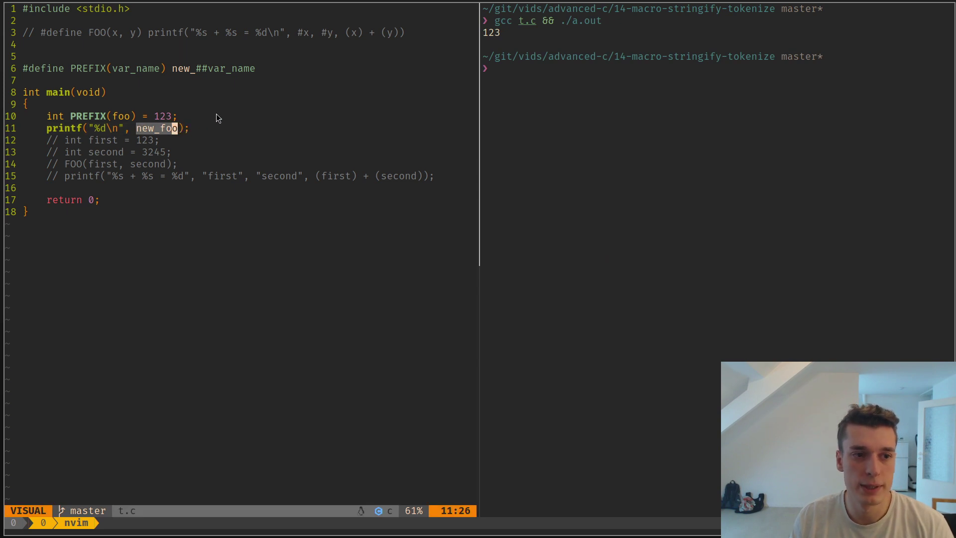
{"action": "key", "text": "Escape"}
{"action": "key", "text": "k"}
{"action": "key", "text": "k"}
{"action": "key", "text": "k"}
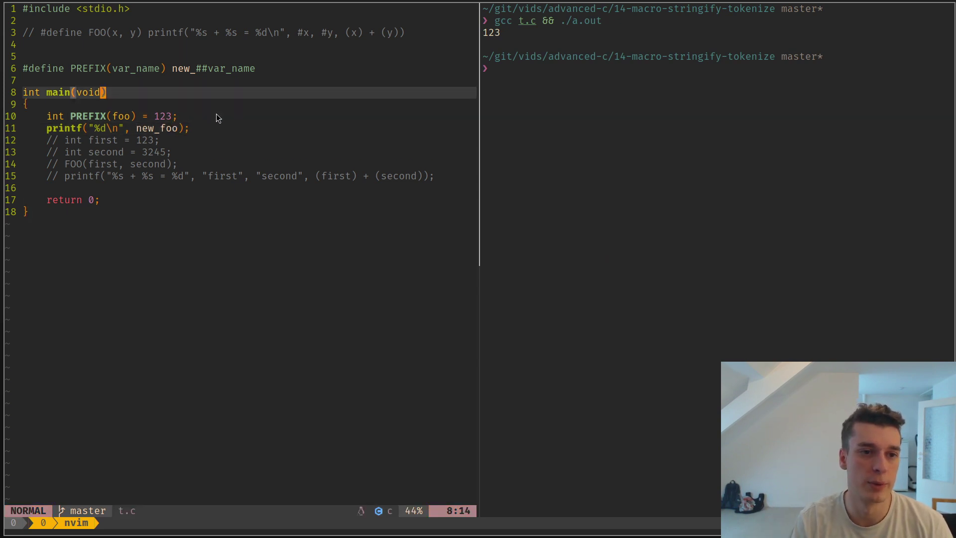
{"action": "key", "text": "k"}
{"action": "key", "text": "k"}
{"action": "key", "text": "w"}
{"action": "key", "text": "w"}
{"action": "key", "text": "w"}
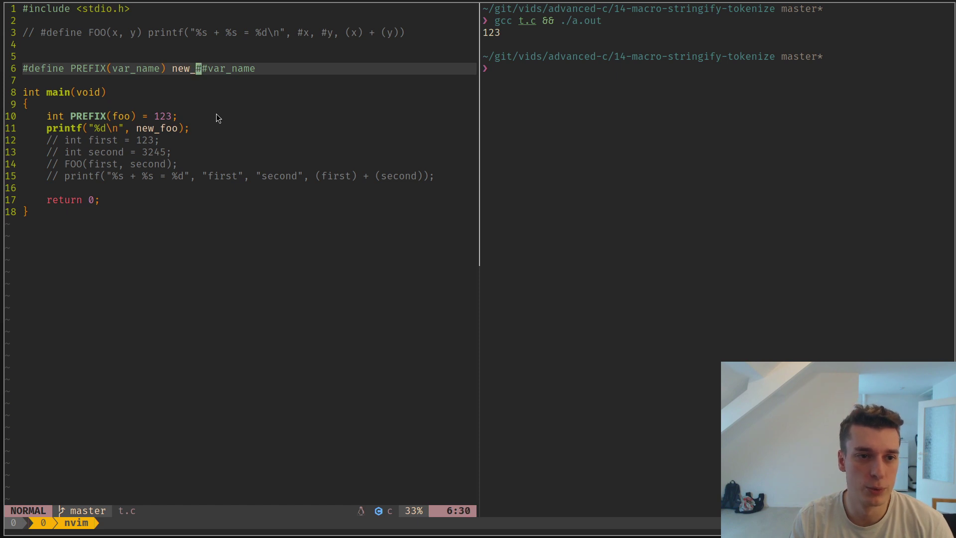
{"action": "key", "text": "x"}
{"action": "key", "text": "x"}
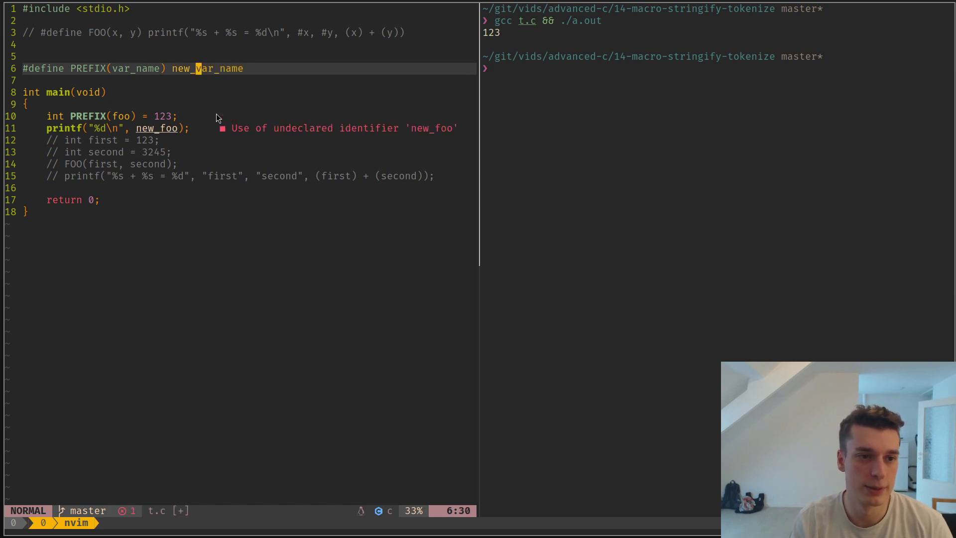
Restore the ## after new_ so PREFIX reads new_##var_name again
{"action": "key", "text": "v"}
{"action": "key", "text": "e"}
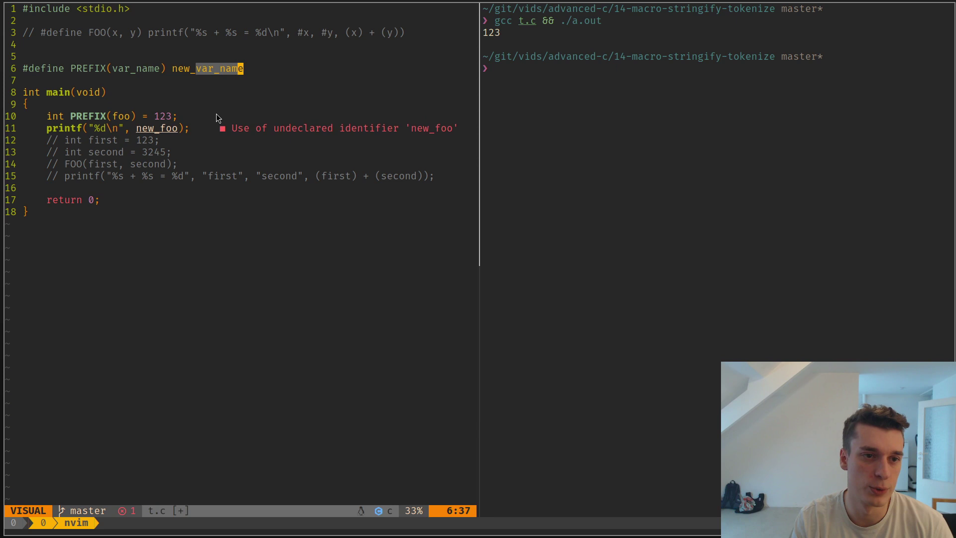
{"action": "key", "text": "h"}
{"action": "key", "text": "h"}
{"action": "key", "text": "h"}
{"action": "key", "text": "h"}
{"action": "key", "text": "h"}
{"action": "key", "text": "h"}
{"action": "key", "text": "h"}
{"action": "key", "text": "Escape"}
{"action": "key", "text": "l"}
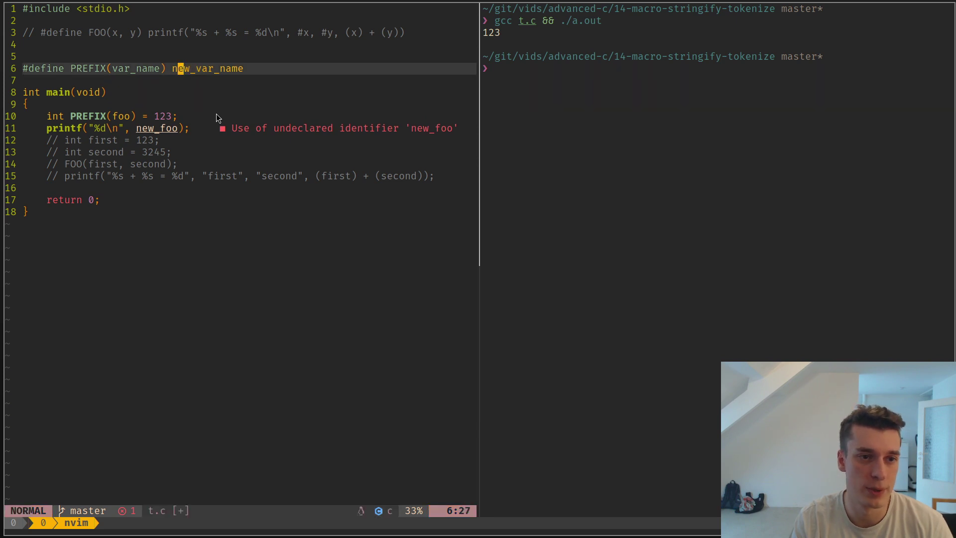
{"action": "key", "text": "l"}
{"action": "key", "text": "l"}
{"action": "key", "text": "l"}
{"action": "type", "text": "a##"}
{"action": "key", "text": "Escape"}
{"action": "key", "text": "colon"}
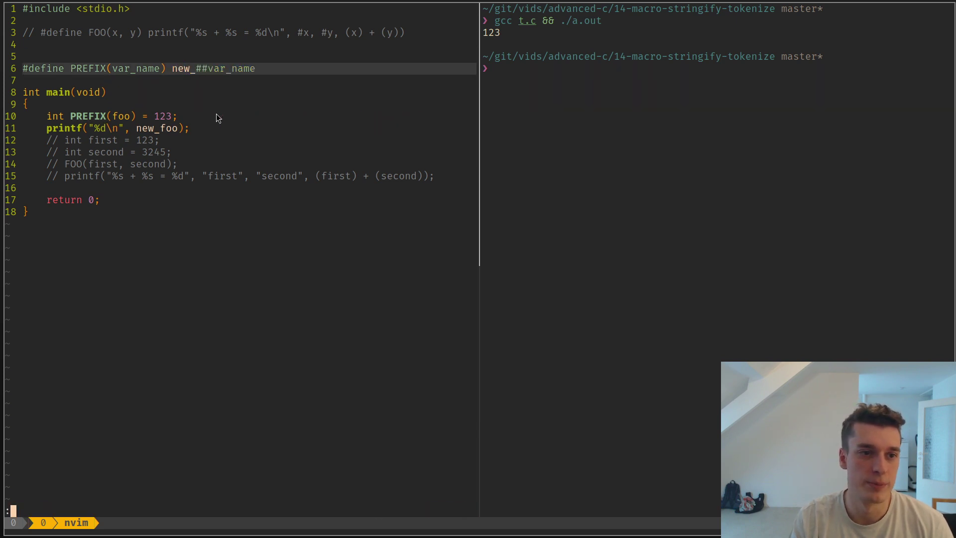
{"action": "key", "text": "Escape"}
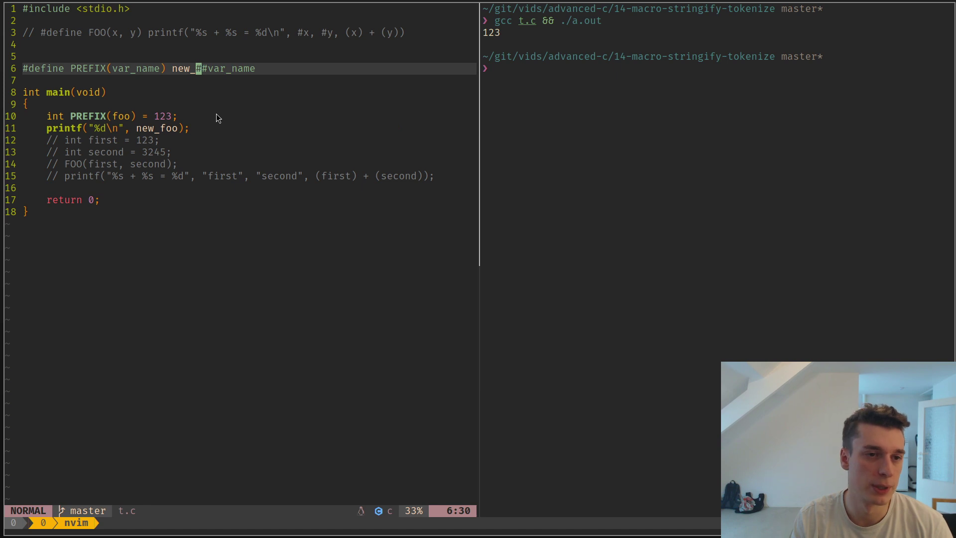
Delete the blank line above the PREFIX #define
{"action": "key", "text": "V"}
{"action": "key", "text": "Escape"}
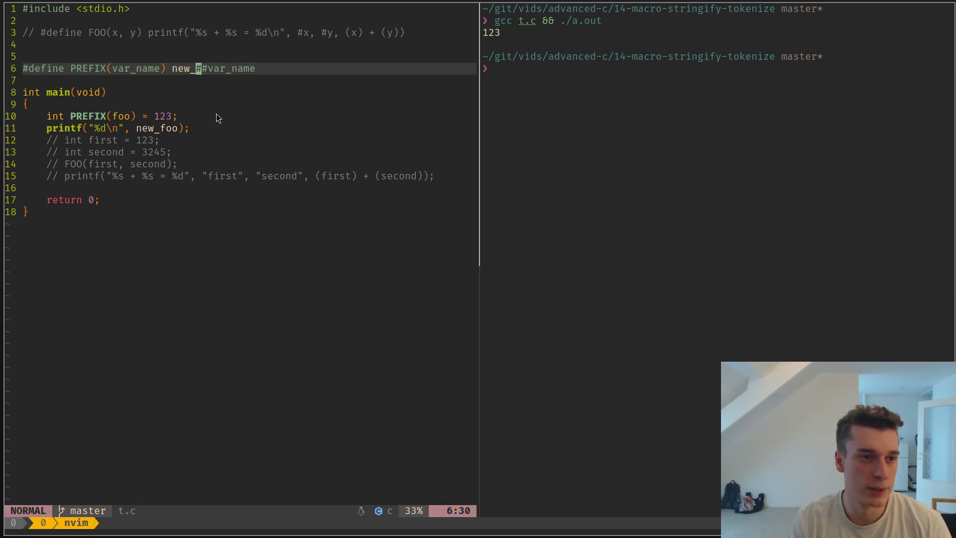
{"action": "key", "text": "k"}
{"action": "key", "text": "d"}
{"action": "key", "text": "d"}
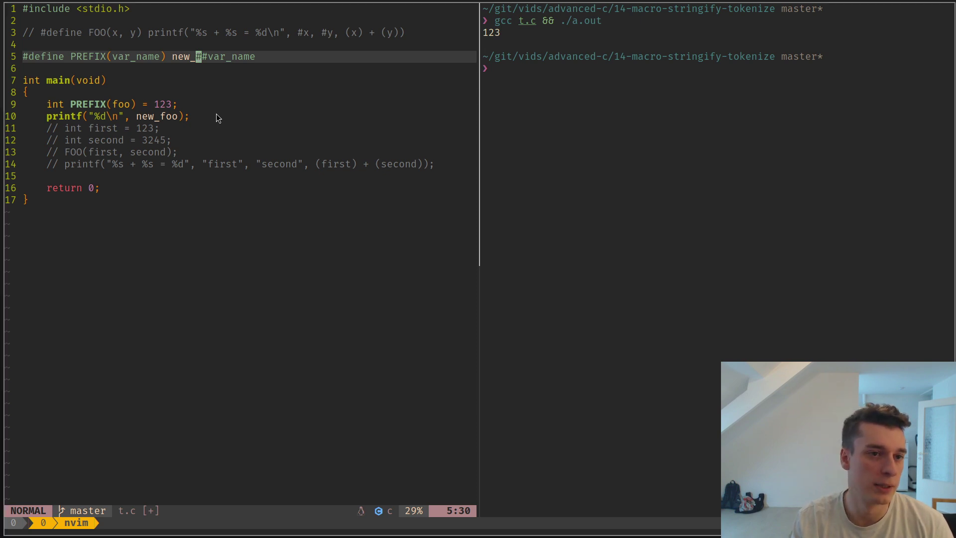
Paste the GENERIC_ADD_FUNC macro block and dedent its lines
{"action": "key", "text": "p"}
{"action": "key", "text": "shift+v"}
{"action": "key", "text": "j"}
{"action": "key", "text": "j"}
{"action": "key", "text": "j"}
{"action": "key", "text": "less"}
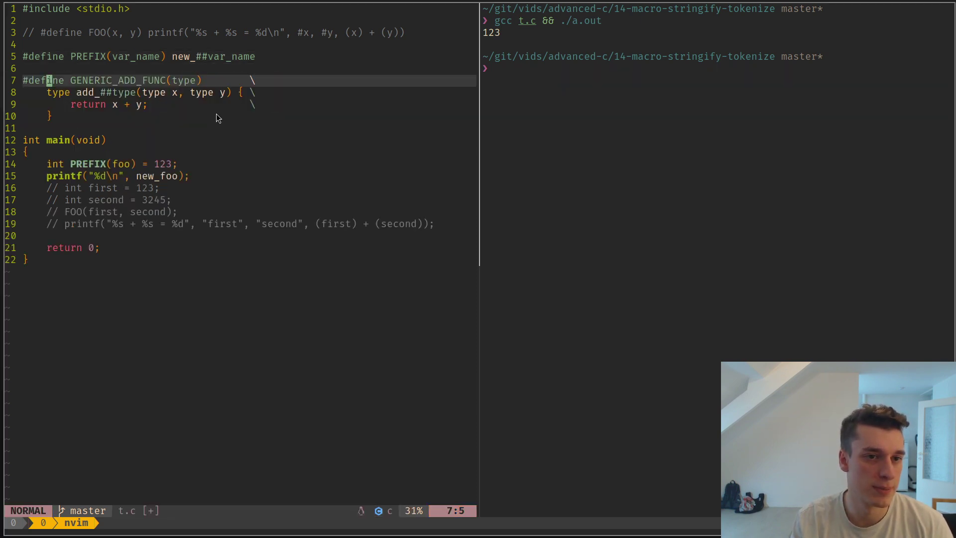
{"action": "key", "text": "k"}
{"action": "key", "text": "k"}
Delete the PREFIX define, the FOO comment and main's old body lines
{"action": "key", "text": "d"}
{"action": "key", "text": "d"}
{"action": "key", "text": "k"}
{"action": "key", "text": "k"}
{"action": "key", "text": "d"}
{"action": "key", "text": "d"}
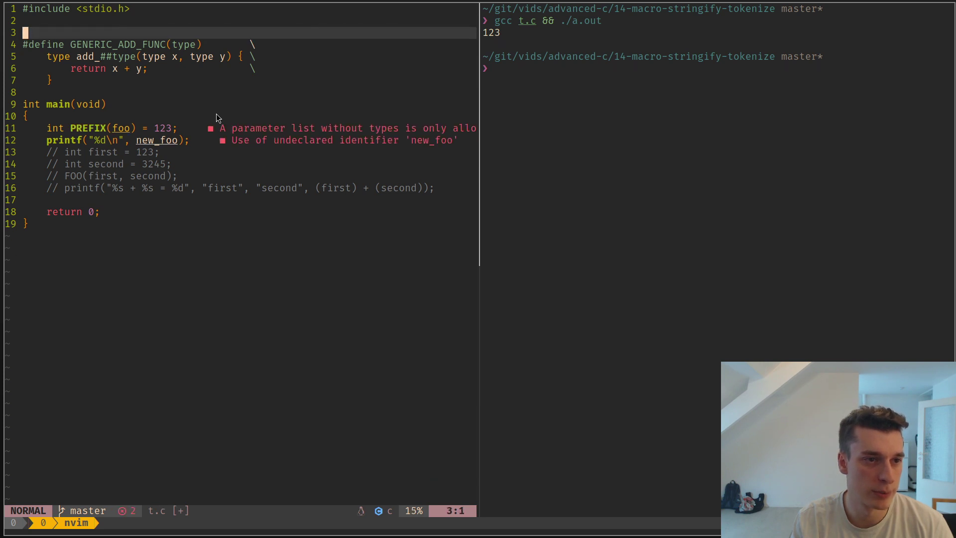
{"action": "key", "text": "d"}
{"action": "key", "text": "d"}
{"action": "key", "text": "shift+v"}
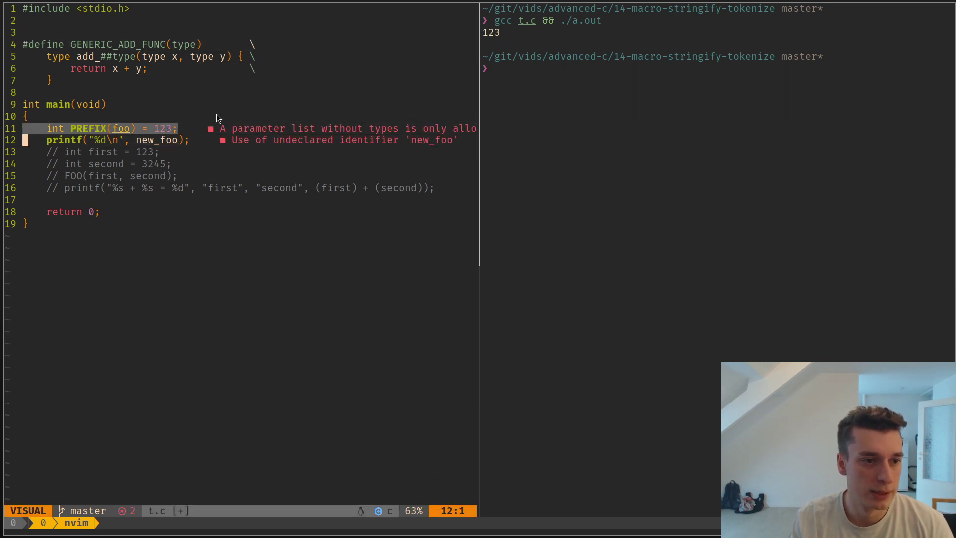
{"action": "key", "text": "j"}
{"action": "key", "text": "j"}
{"action": "key", "text": "j"}
{"action": "key", "text": "j"}
{"action": "key", "text": "j"}
{"action": "key", "text": "d"}
Inspect the GENERIC_ADD_FUNC macro name and its type parameter
{"action": "key", "text": "k"}
{"action": "key", "text": "k"}
{"action": "key", "text": "k"}
{"action": "key", "text": "k"}
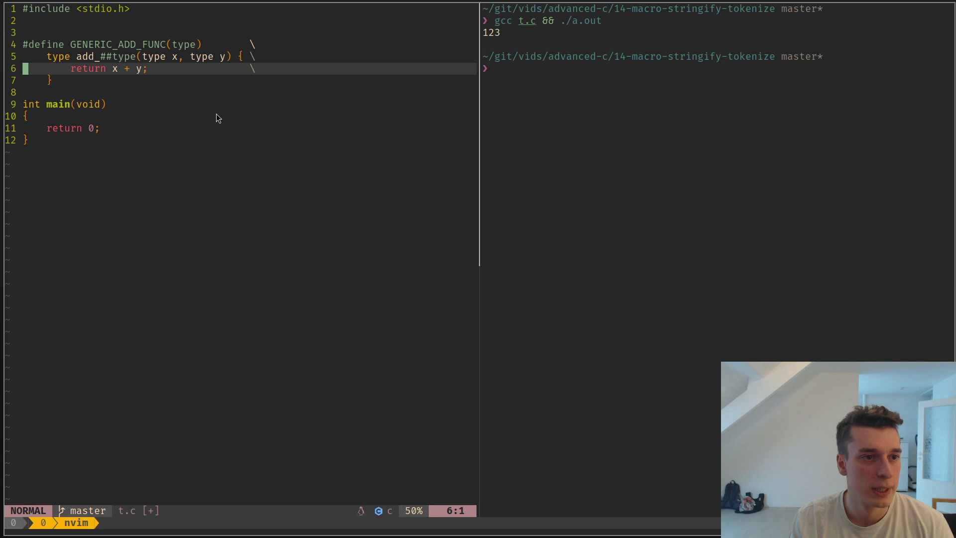
{"action": "key", "text": "k"}
{"action": "key", "text": "k"}
{"action": "key", "text": "v"}
{"action": "key", "text": "e"}
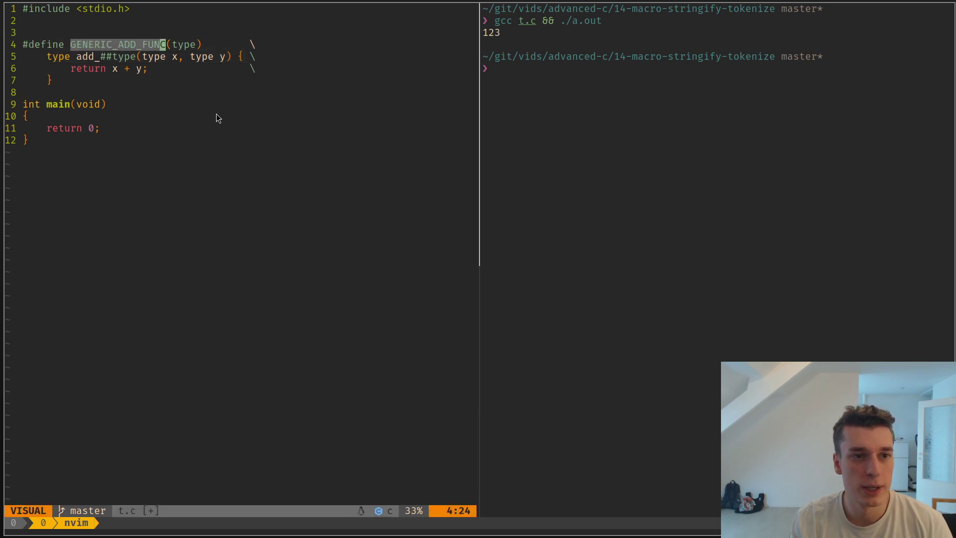
{"action": "key", "text": "y"}
{"action": "key", "text": "l"}
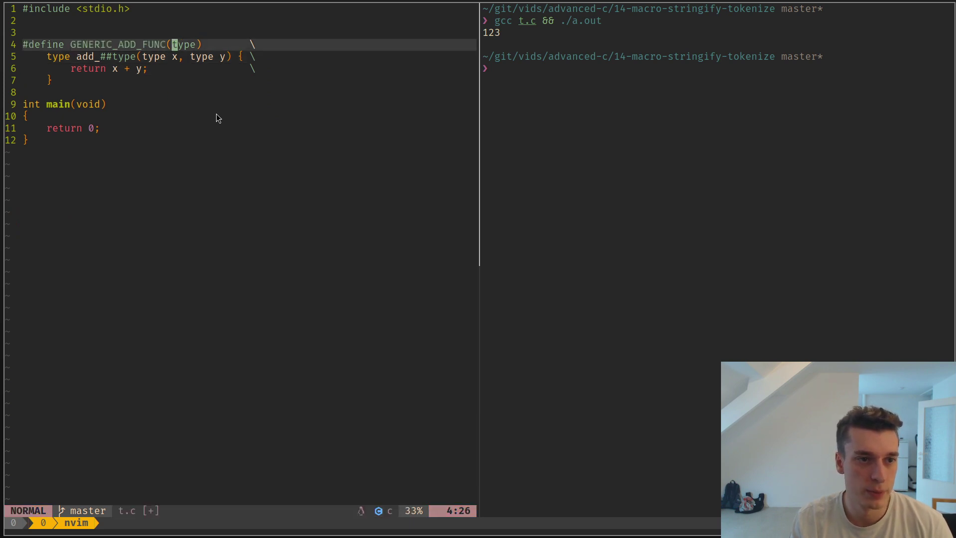
{"action": "key", "text": "j"}
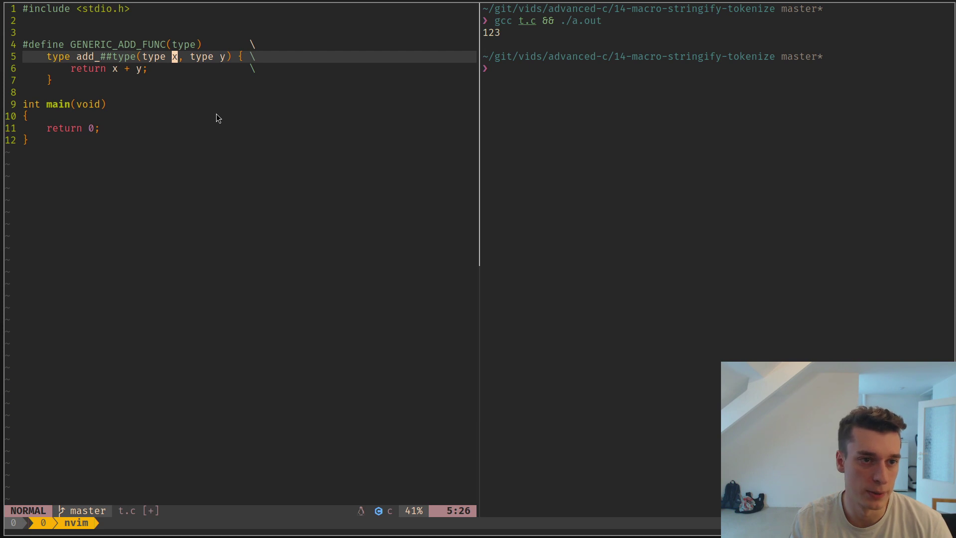
{"action": "key", "text": "V"}
{"action": "key", "text": "j"}
{"action": "key", "text": "Escape"}
{"action": "key", "text": "k"}
{"action": "key", "text": "k"}
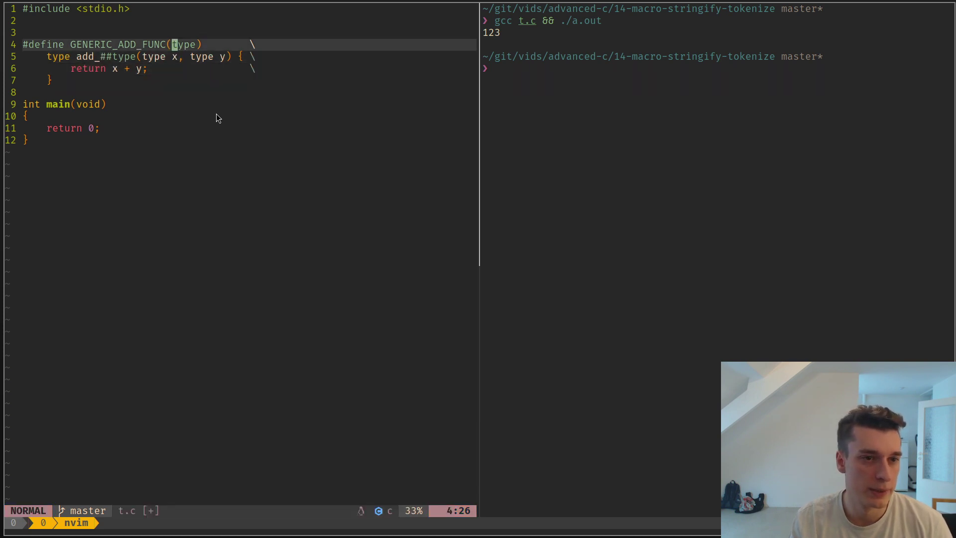
{"action": "key", "text": "v"}
{"action": "key", "text": "e"}
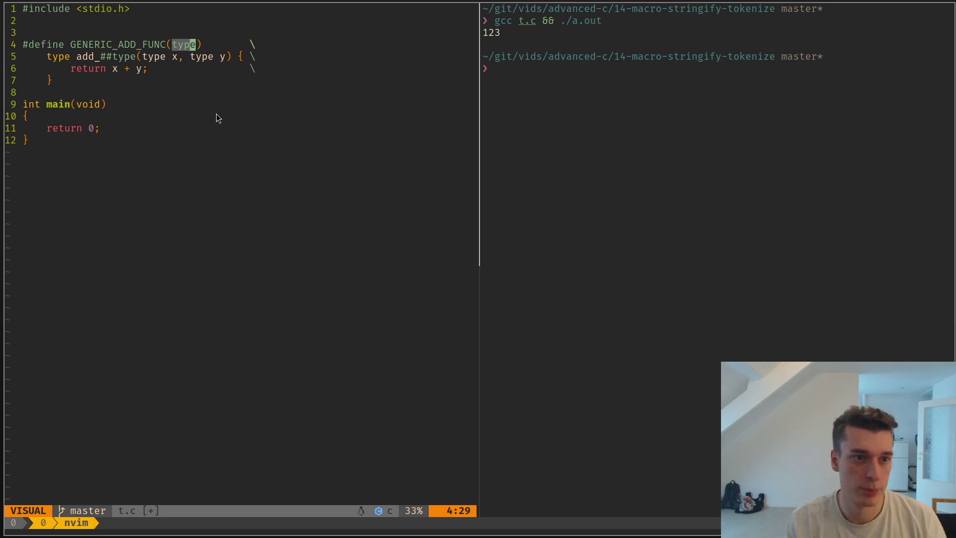
Inspect the return type and the type x, type y parameters of add_##type
{"action": "key", "text": "Escape"}
{"action": "key", "text": "j"}
{"action": "key", "text": "b"}
{"action": "key", "text": "b"}
{"action": "key", "text": "b"}
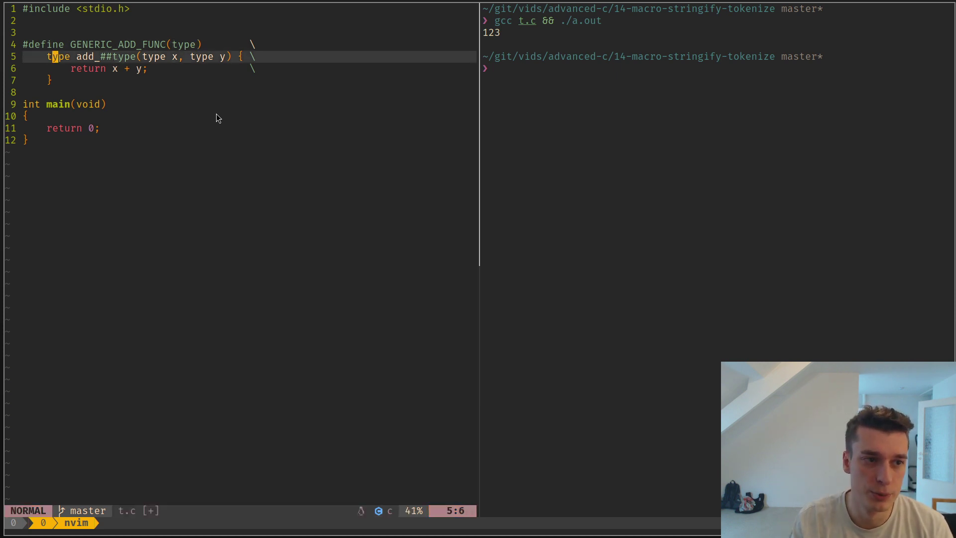
{"action": "key", "text": "b"}
{"action": "key", "text": "0"}
{"action": "key", "text": "v"}
{"action": "key", "text": "e"}
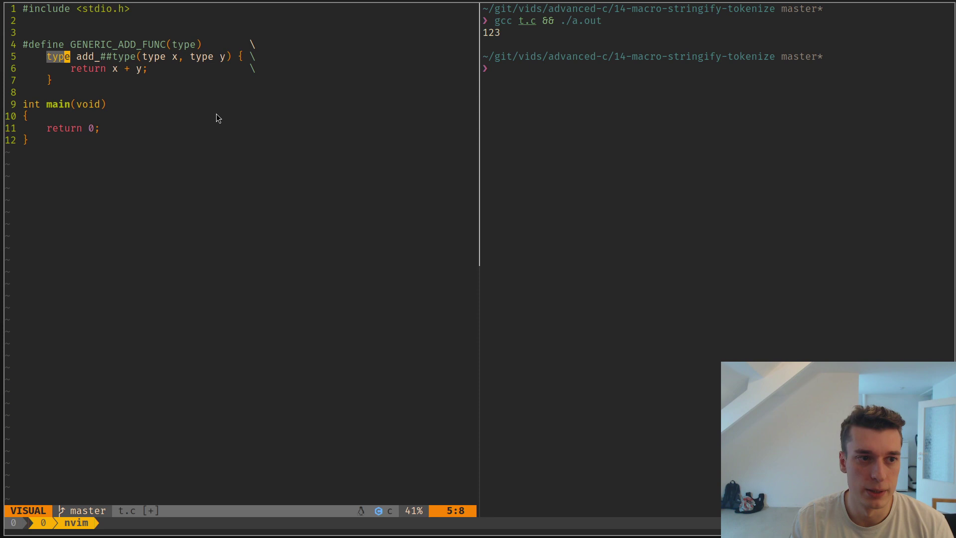
{"action": "key", "text": "Escape"}
{"action": "key", "text": "w"}
{"action": "key", "text": "w"}
{"action": "key", "text": "w"}
{"action": "key", "text": "w"}
{"action": "key", "text": "v"}
{"action": "key", "text": "w"}
{"action": "key", "text": "w"}
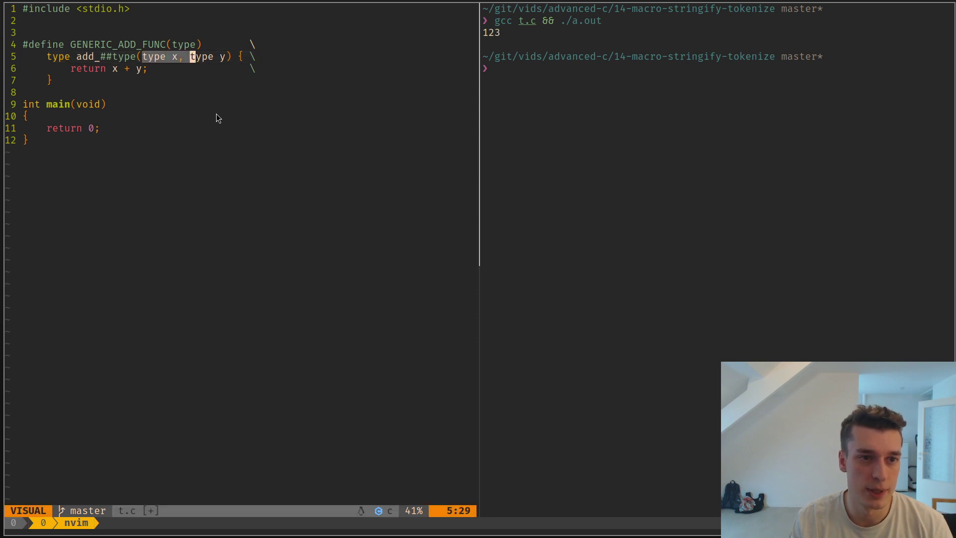
{"action": "key", "text": "Escape"}
{"action": "key", "text": "l"}
{"action": "key", "text": "l"}
{"action": "key", "text": "h"}
{"action": "key", "text": "h"}
{"action": "key", "text": "h"}
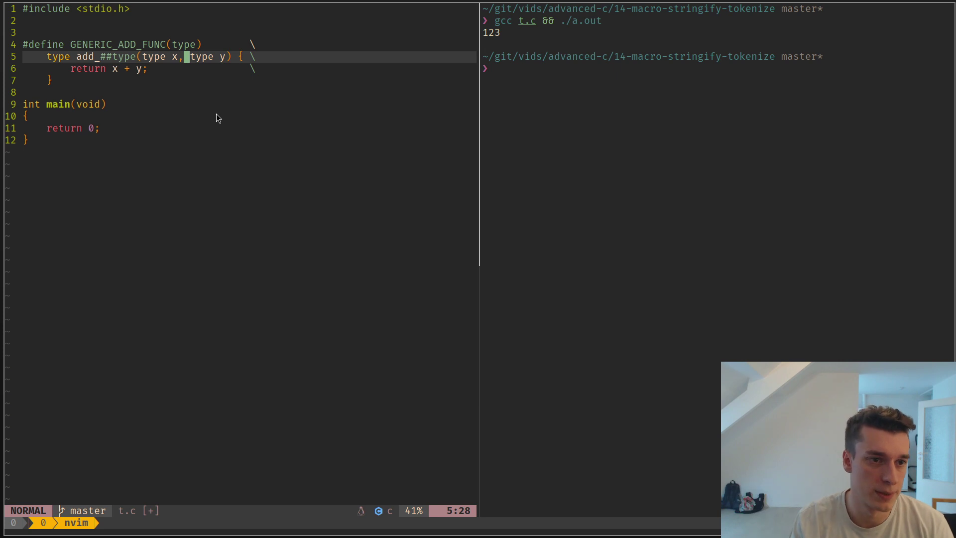
Inspect the add_##type function name in the macro
{"action": "key", "text": "b"}
{"action": "key", "text": "b"}
{"action": "key", "text": "b"}
{"action": "key", "text": "b"}
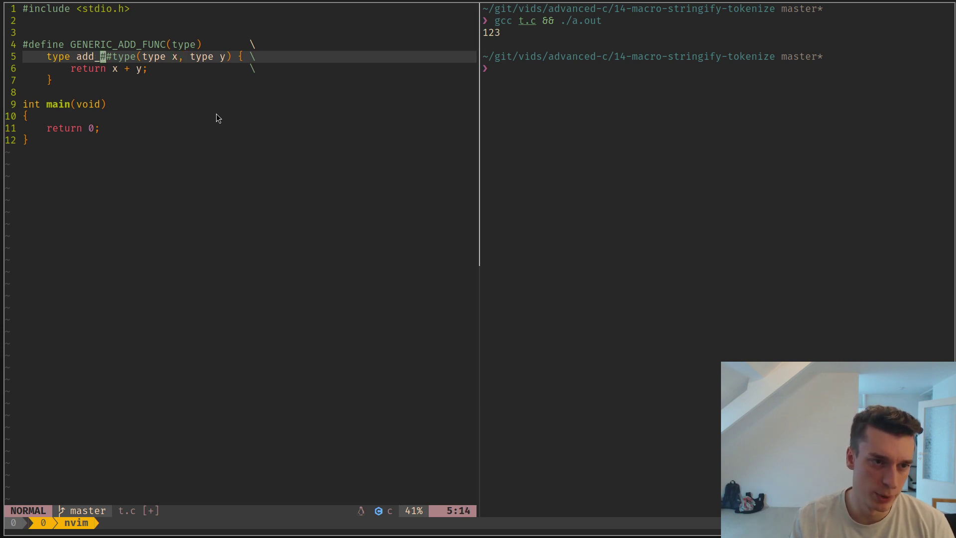
{"action": "key", "text": "b"}
{"action": "key", "text": "v"}
{"action": "key", "text": "e"}
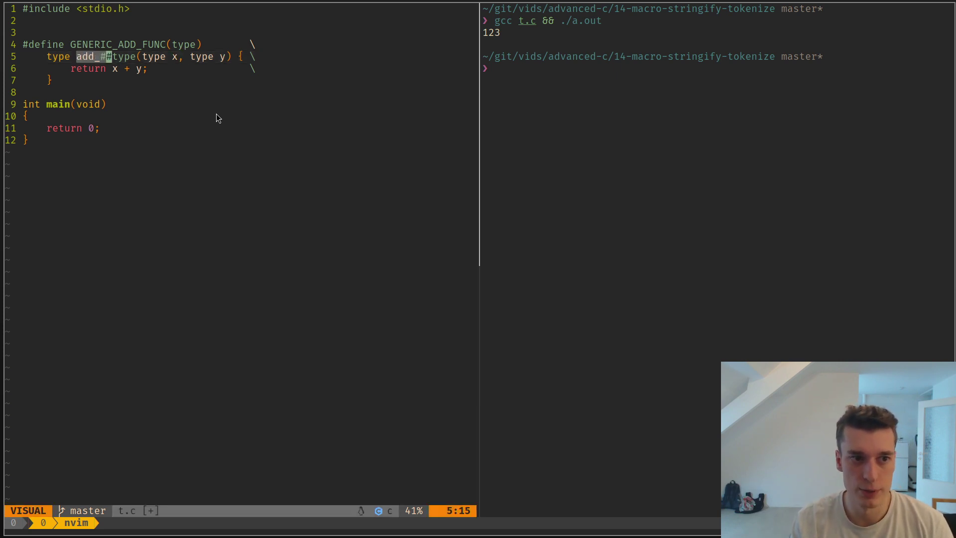
{"action": "key", "text": "e"}
{"action": "key", "text": "Escape"}
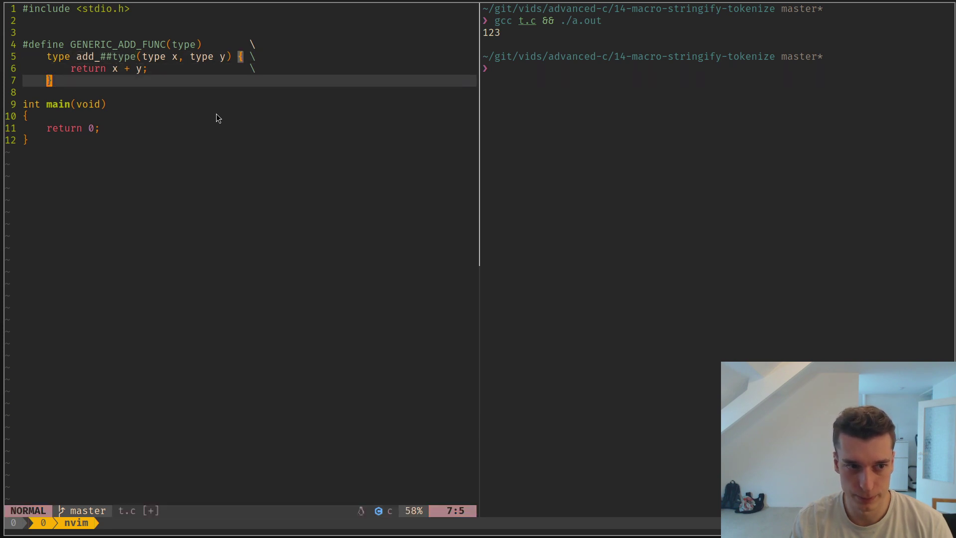
Open an empty new line inside main
{"action": "key", "text": "j"}
{"action": "key", "text": "j"}
{"action": "key", "text": "j"}
{"action": "type", "text": "o"}
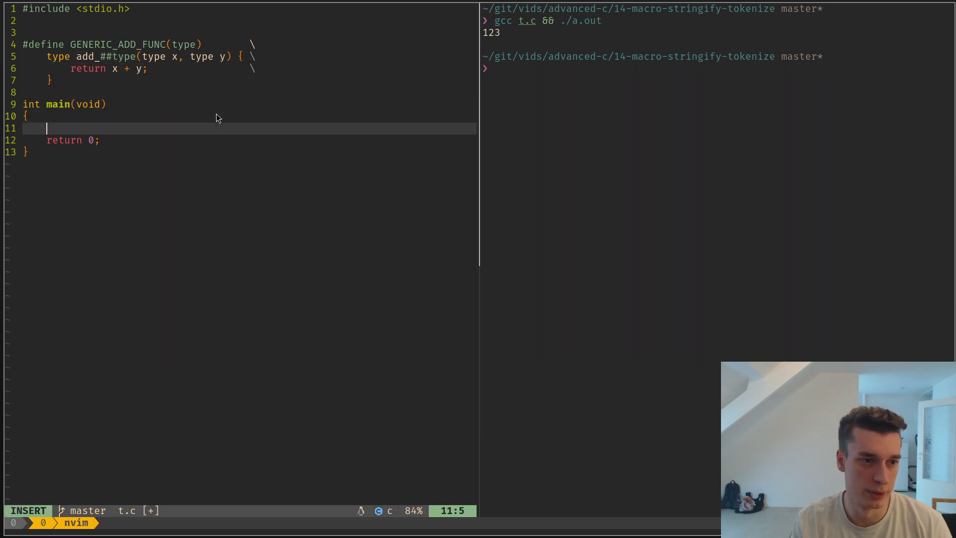
{"action": "type", "text": "m"}
{"action": "key", "text": "BackSpace"}
{"action": "key", "text": "Escape"}
Start a GENERIC_ADD_FUNC(int) invocation above main, using name completion
{"action": "key", "text": "k"}
{"action": "key", "text": "k"}
{"action": "key", "text": "k"}
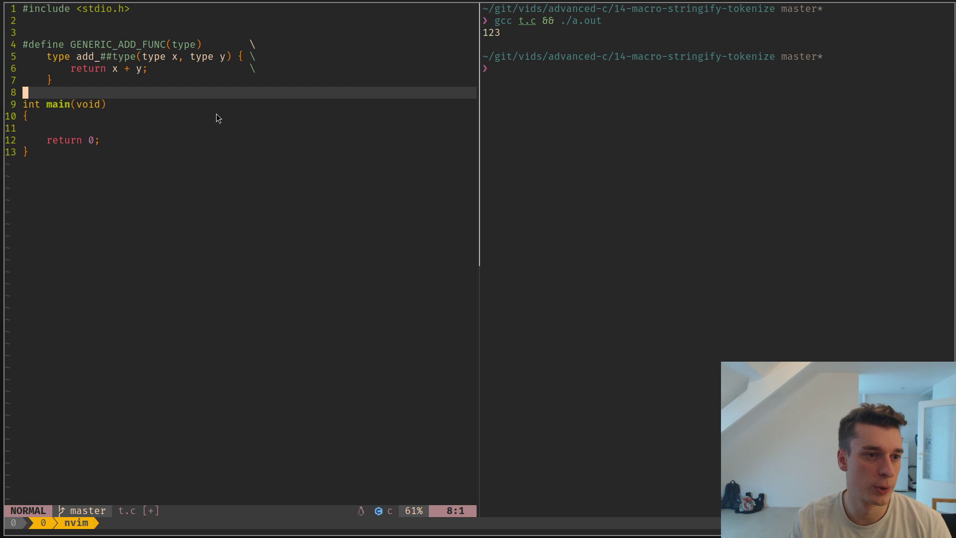
{"action": "key", "text": "o"}
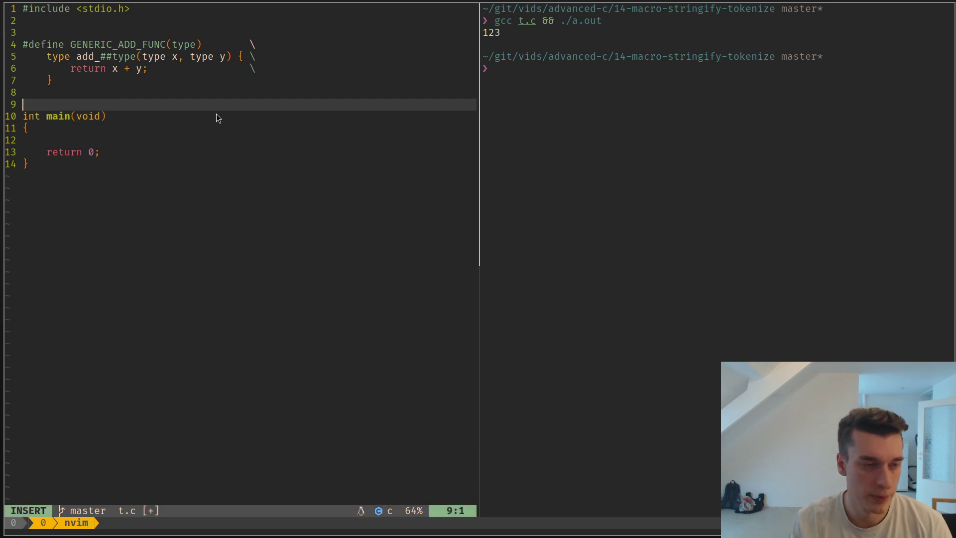
{"action": "type", "text": "GEN"}
{"action": "key", "text": "ctrl+n"}
{"action": "type", "text": "(int"}
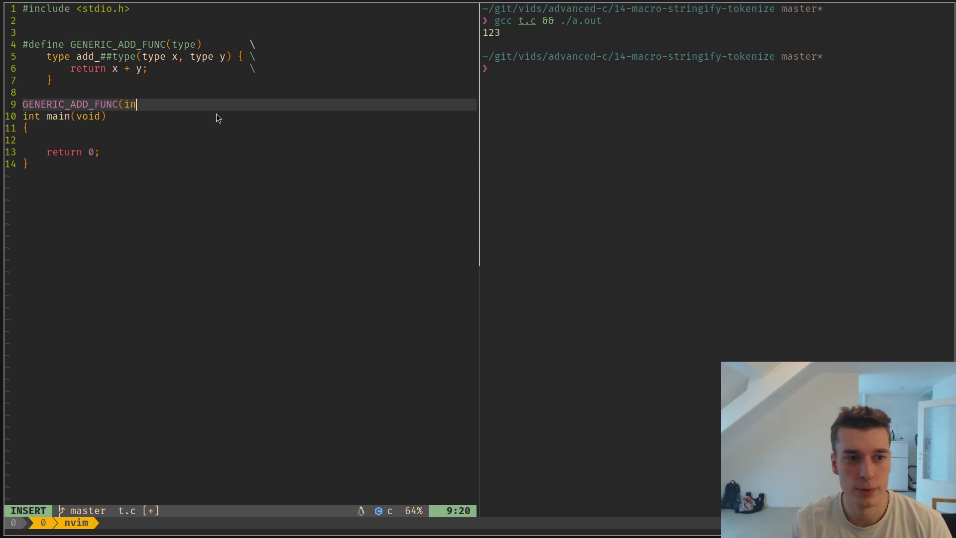
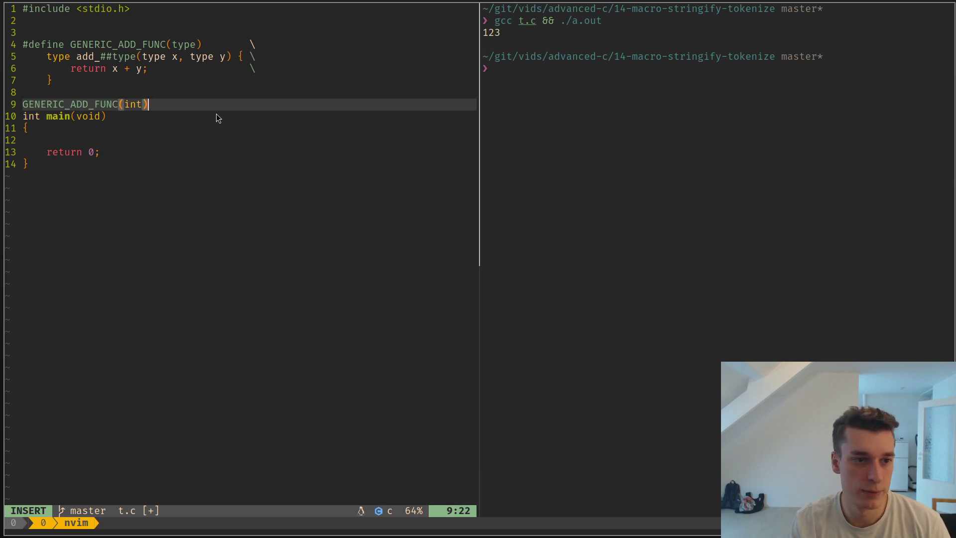
Add a blank line after GENERIC_ADD_FUNC(int) and open an empty line inside main
{"action": "key", "text": "Return"}
{"action": "key", "text": "Escape"}
{"action": "key", "text": "j"}
{"action": "key", "text": "j"}
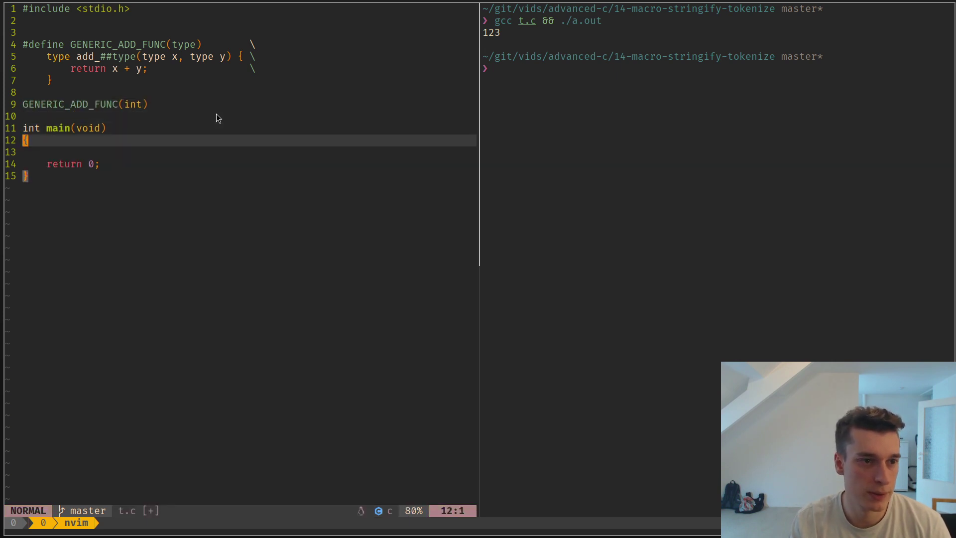
{"action": "key", "text": "o"}
{"action": "key", "text": "Escape"}
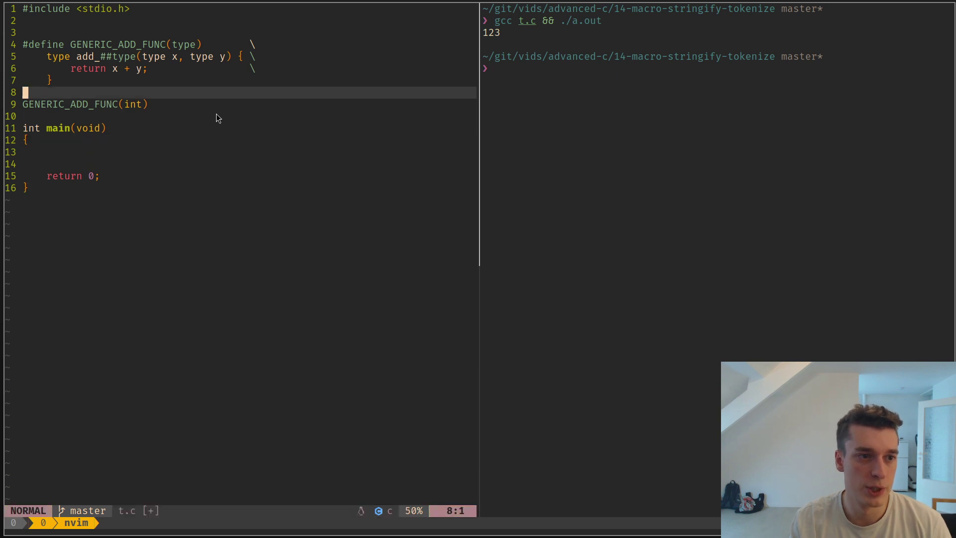
Paste a copy of the macro body below the call and rewrite its types and name into add_int
{"action": "key", "text": "k"}
{"action": "key", "text": "k"}
{"action": "key", "text": "k"}
{"action": "key", "text": "V"}
{"action": "key", "text": "Escape"}
{"action": "key", "text": "y"}
{"action": "key", "text": "2"}
{"action": "key", "text": "j"}
{"action": "key", "text": "j"}
{"action": "key", "text": "j"}
{"action": "key", "text": "j"}
{"action": "type", "text": "p"}
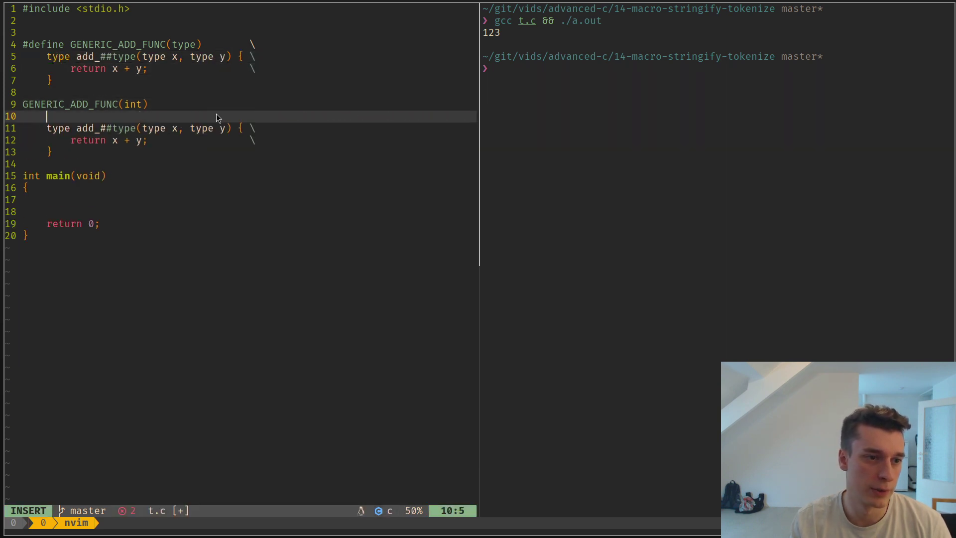
{"action": "type", "text": "cw"}
{"action": "type", "text": "int"}
{"action": "key", "text": "Escape"}
{"action": "key", "text": "w"}
{"action": "key", "text": "l"}
{"action": "key", "text": "l"}
{"action": "key", "text": "l"}
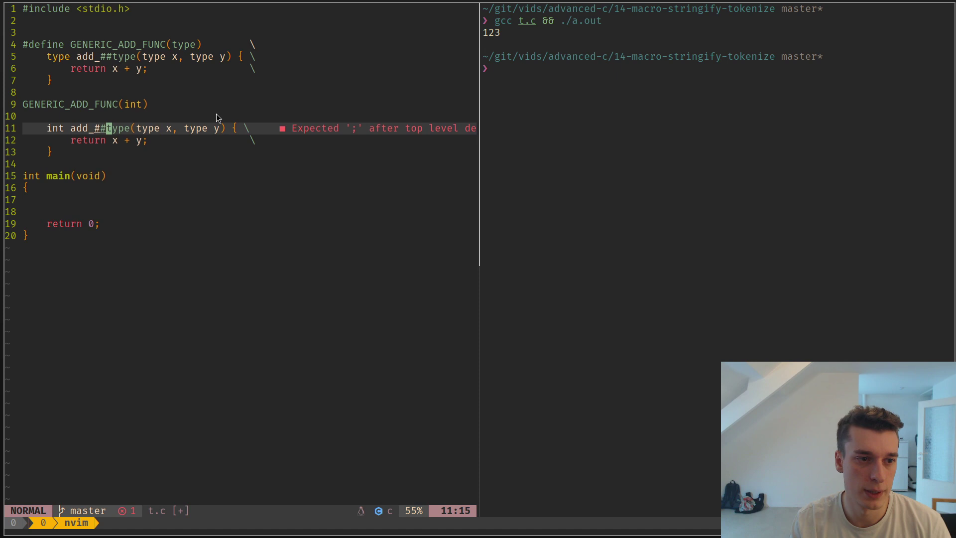
{"action": "type", "text": "ve"}
{"action": "type", "text": "cint"}
{"action": "key", "text": "Escape"}
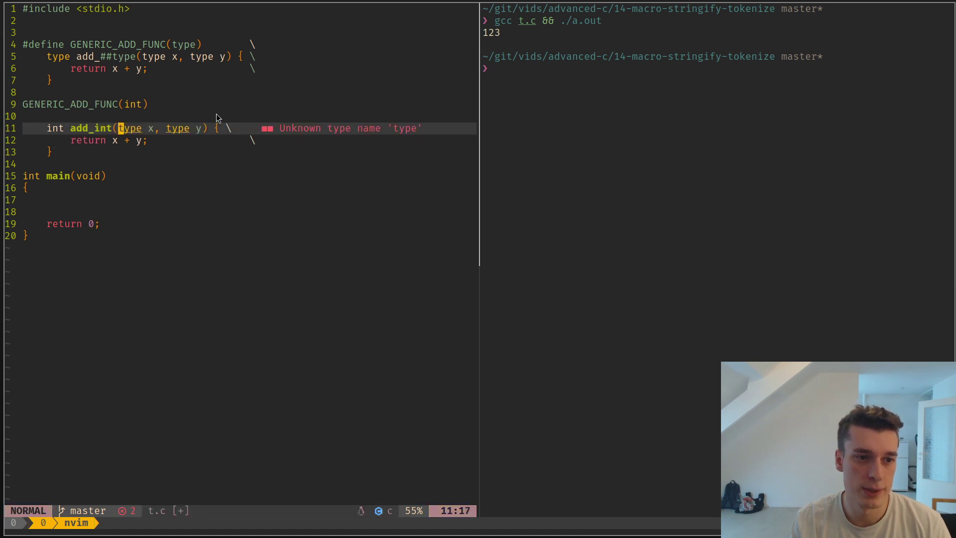
{"action": "type", "text": "bcwint"}
{"action": "key", "text": "Escape"}
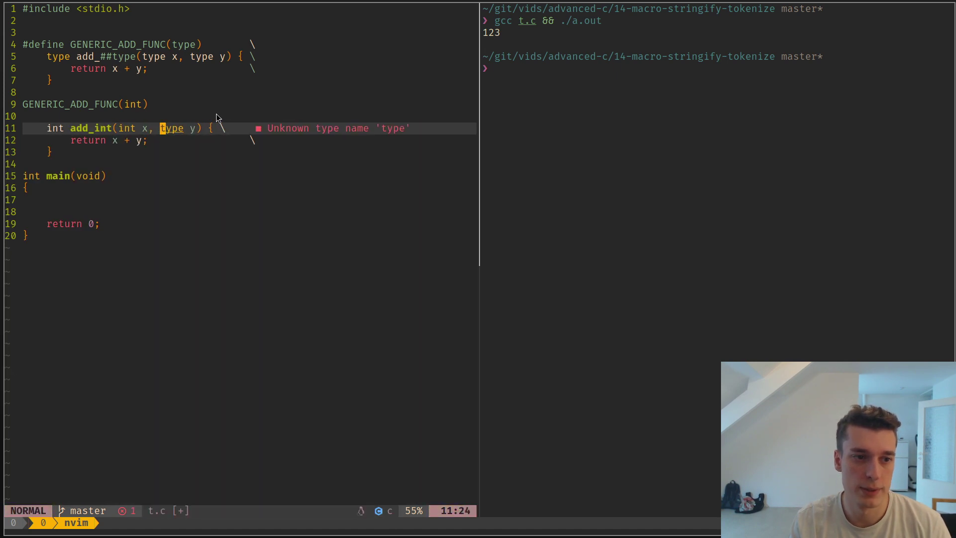
{"action": "type", "text": "cwint"}
{"action": "key", "text": "Escape"}
Strip the line-continuation backslashes from the copied add_int function
{"action": "key", "text": "$"}
{"action": "key", "text": "x"}
{"action": "key", "text": "j"}
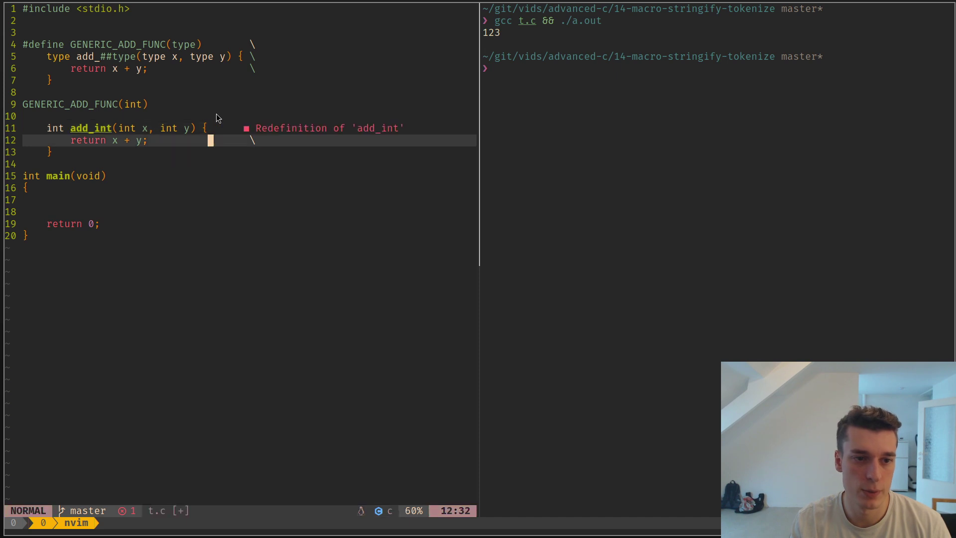
{"action": "key", "text": "i"}
{"action": "key", "text": "Escape"}
{"action": "key", "text": "i"}
{"action": "key", "text": "Escape"}
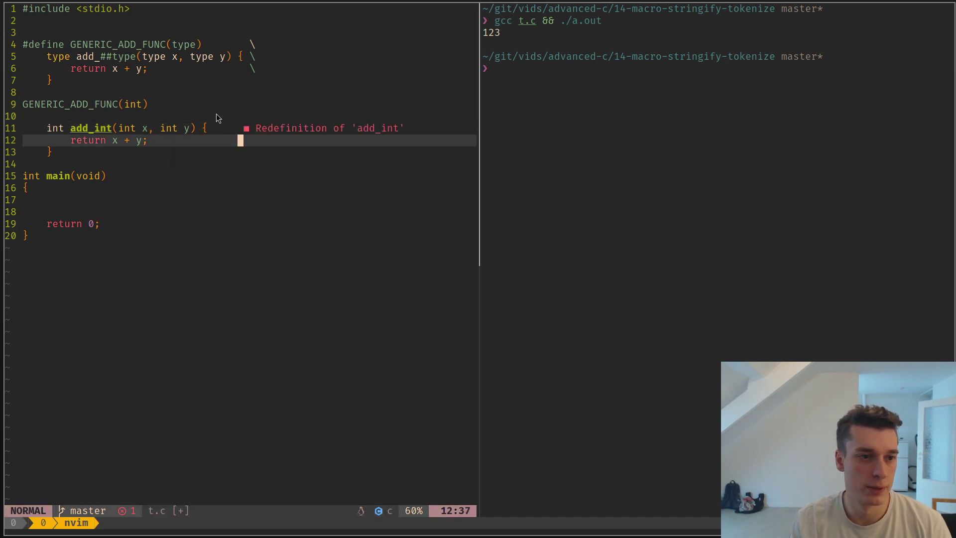
{"action": "key", "text": "d"}
{"action": "key", "text": "i"}
{"action": "key", "text": "w"}
{"action": "key", "text": "x"}
{"action": "key", "text": "j"}
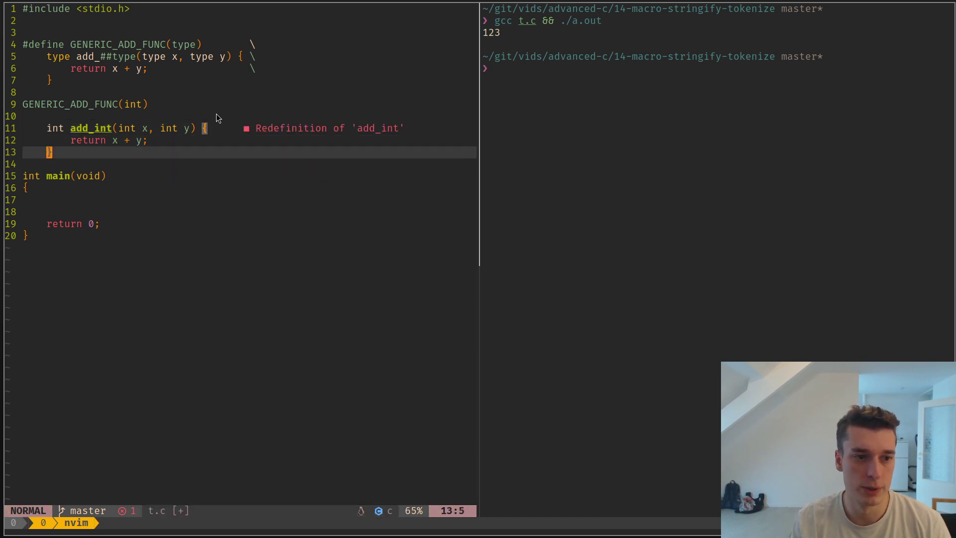
Delete the hand-expanded add_int function
{"action": "key", "text": "d"}
{"action": "key", "text": "2"}
{"action": "key", "text": "k"}
Write printf("%d\n", add_int(1, 2)); inside main
{"action": "key", "text": "j"}
{"action": "key", "text": "j"}
{"action": "key", "text": "c"}
{"action": "key", "text": "c"}
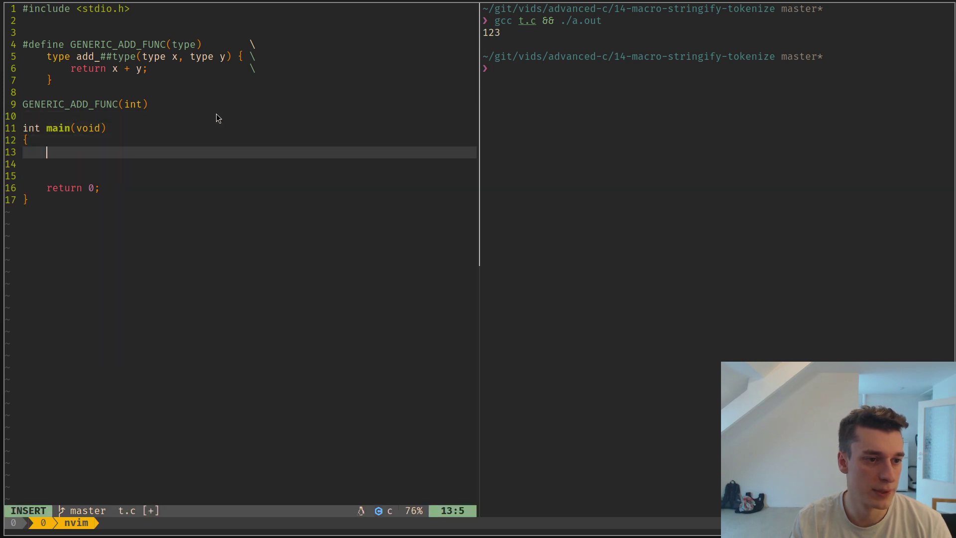
{"action": "type", "text": "printf(\""}
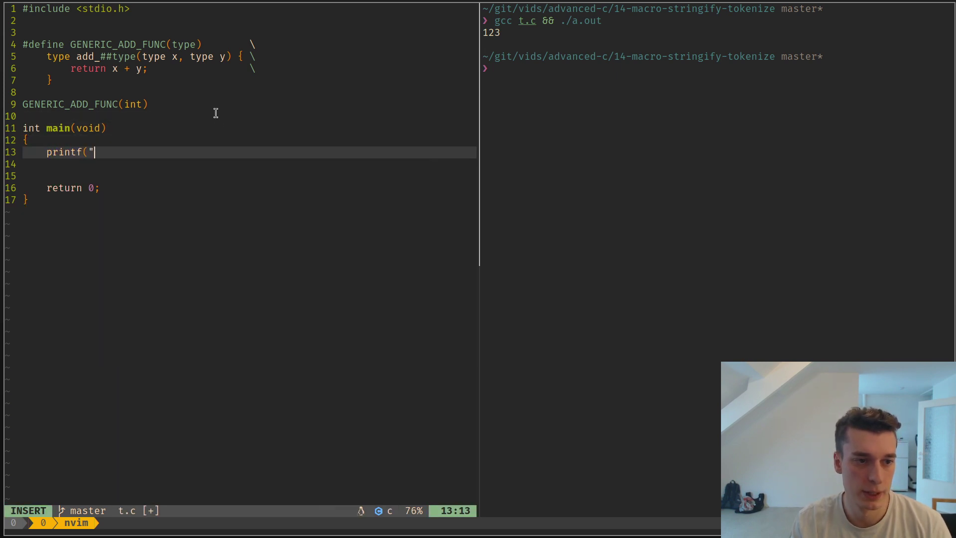
{"action": "type", "text": "%d\\n\", "}
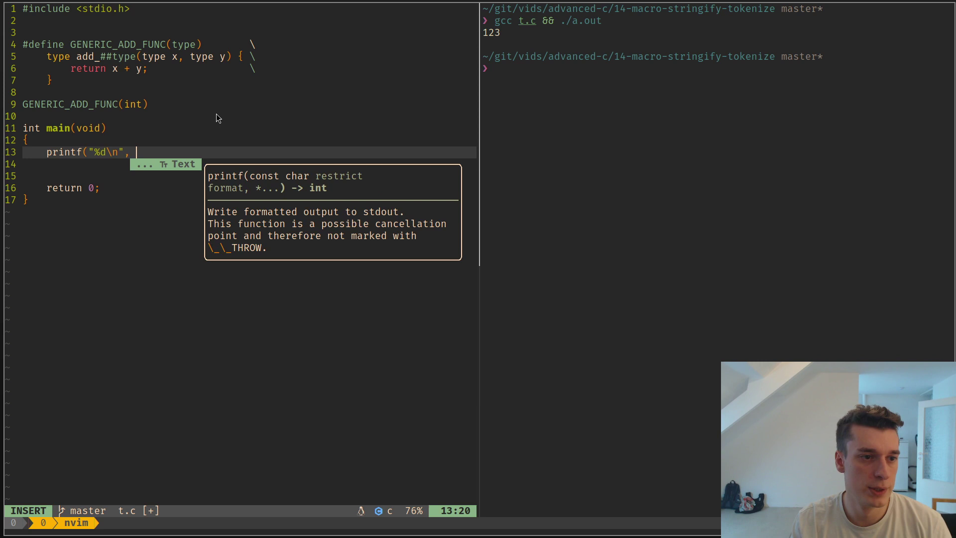
{"action": "type", "text": "add("}
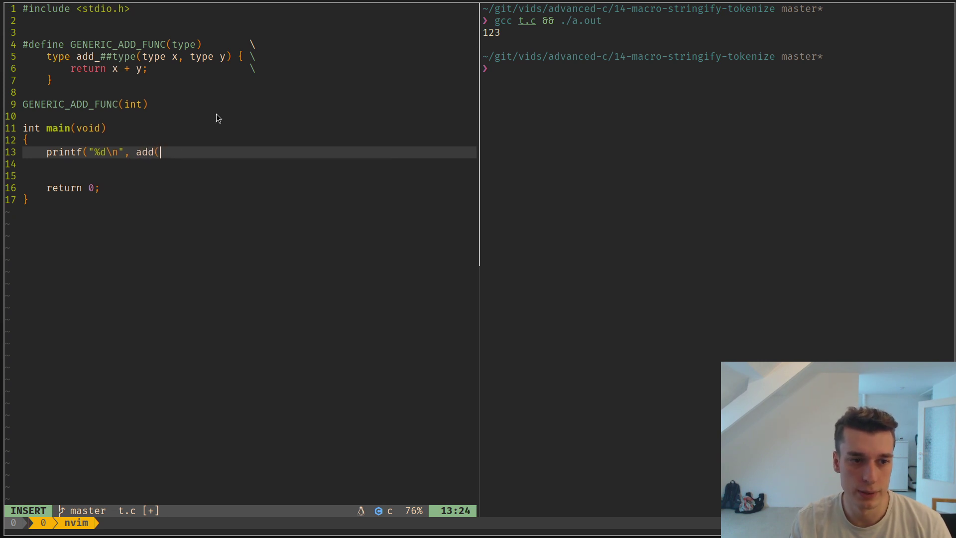
{"action": "type", "text": "1, 2"}
{"action": "key", "text": "BackSpace"}
{"action": "key", "text": "BackSpace"}
{"action": "key", "text": "BackSpace"}
{"action": "type", "text": "_int"}
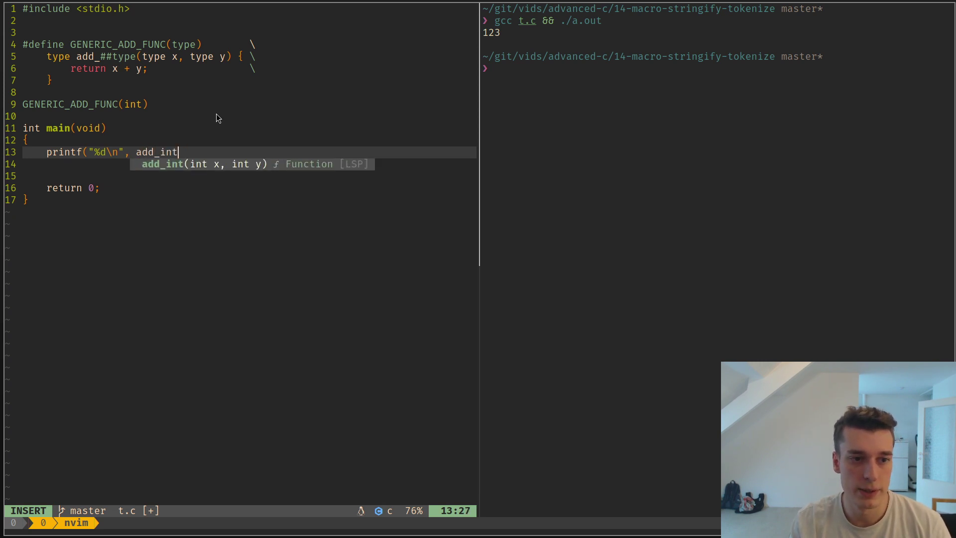
{"action": "type", "text": "(1, 2);"}
{"action": "key", "text": "Escape"}
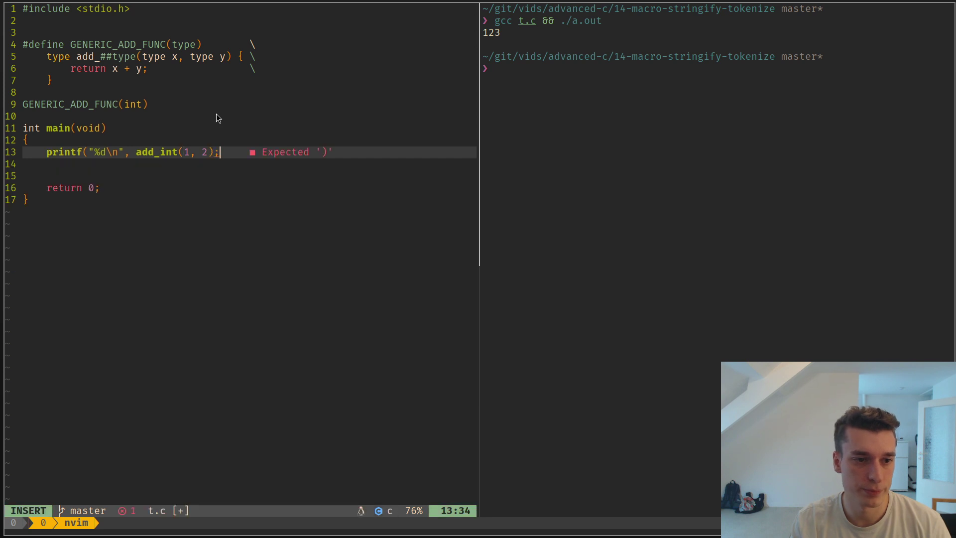
{"action": "type", "text": ")"}
{"action": "key", "text": "Escape"}
Save t.c and rerun gcc t.c && ./a.out in the terminal, which prints 3
{"action": "key", "text": "ctrl+s"}
{"action": "key", "text": "alt+l"}
{"action": "key", "text": "Up"}
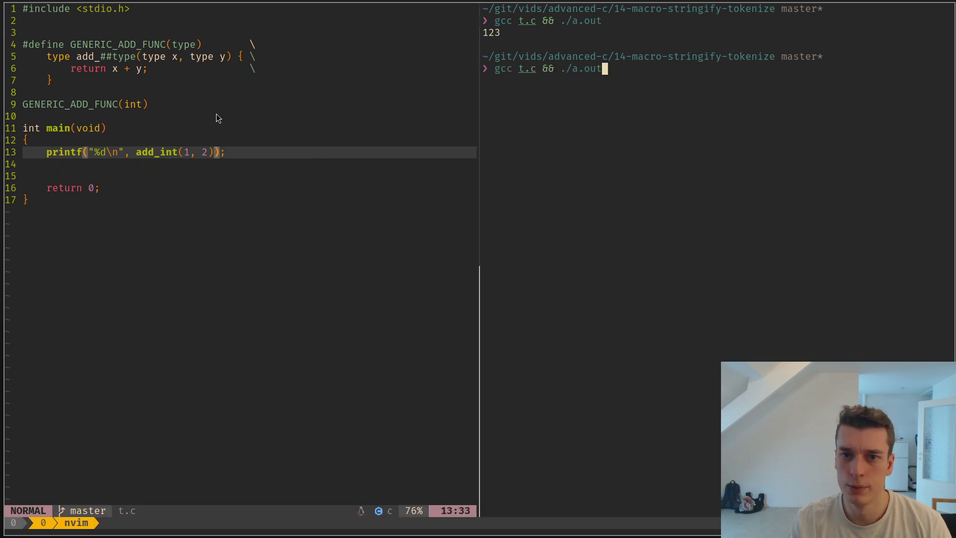
{"action": "key", "text": "Return"}
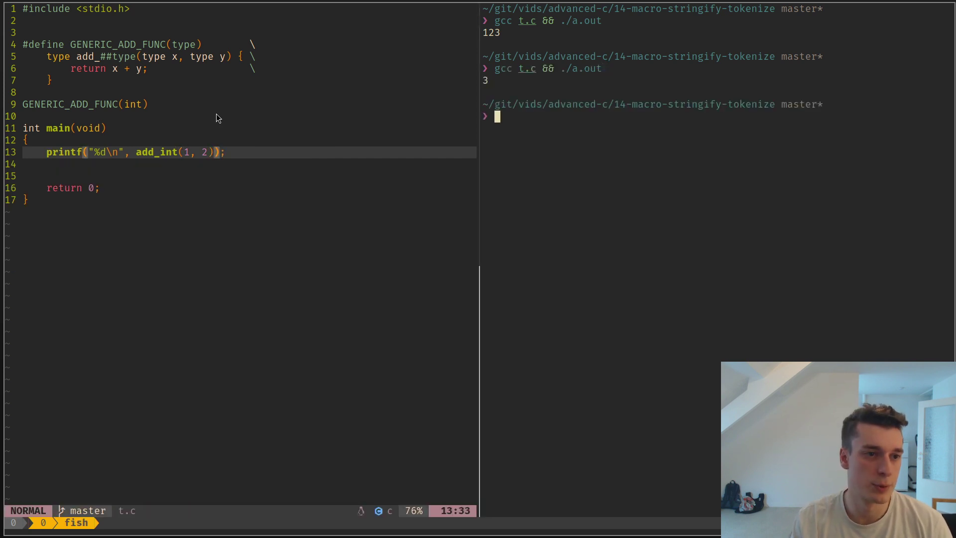
Duplicate the GENERIC_ADD_FUNC(int) line twice, changing the copies to float and long
{"action": "key", "text": "alt+h"}
{"action": "key", "text": "k"}
{"action": "key", "text": "k"}
{"action": "key", "text": "k"}
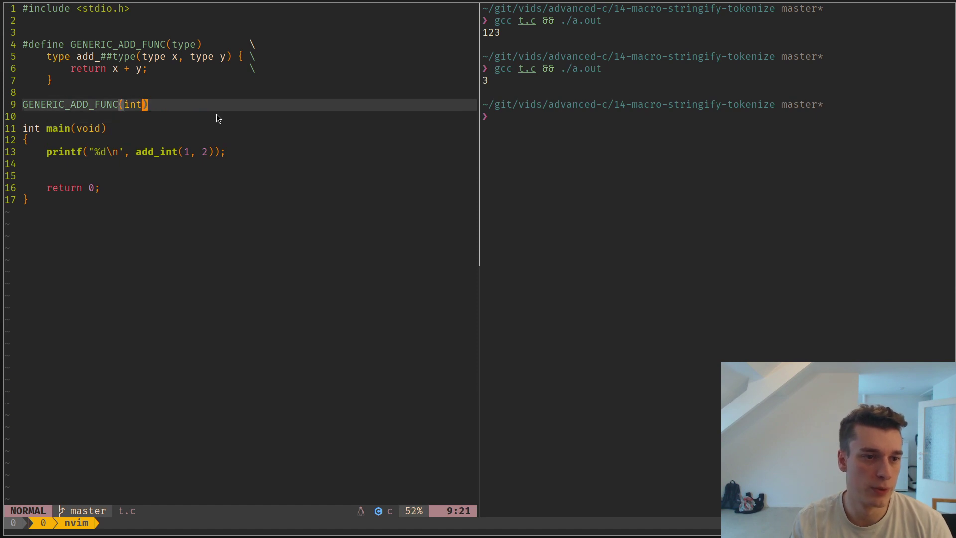
{"action": "key", "text": "k"}
{"action": "key", "text": "k"}
{"action": "key", "text": "V"}
{"action": "key", "text": "k"}
{"action": "key", "text": "k"}
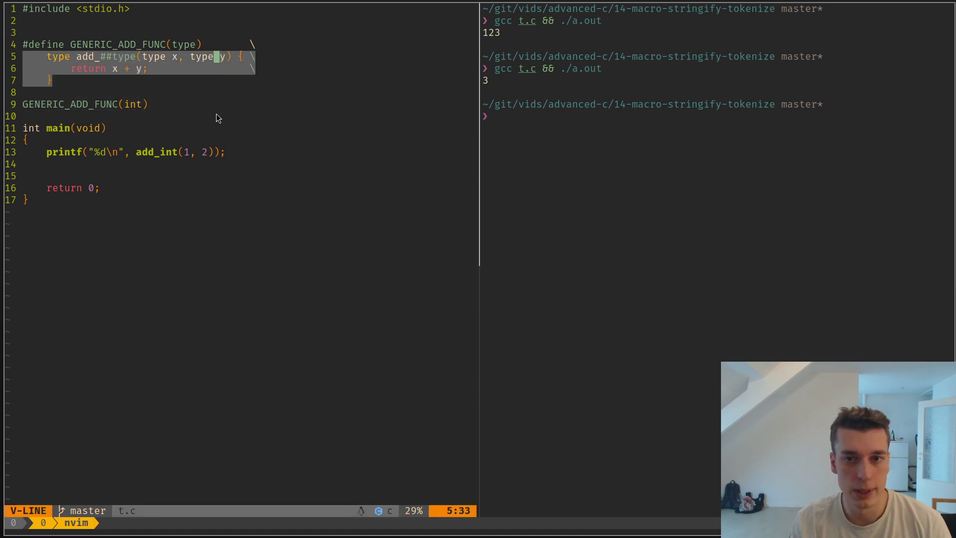
{"action": "key", "text": "Escape"}
{"action": "key", "text": "j"}
{"action": "key", "text": "j"}
{"action": "key", "text": "j"}
{"action": "key", "text": "j"}
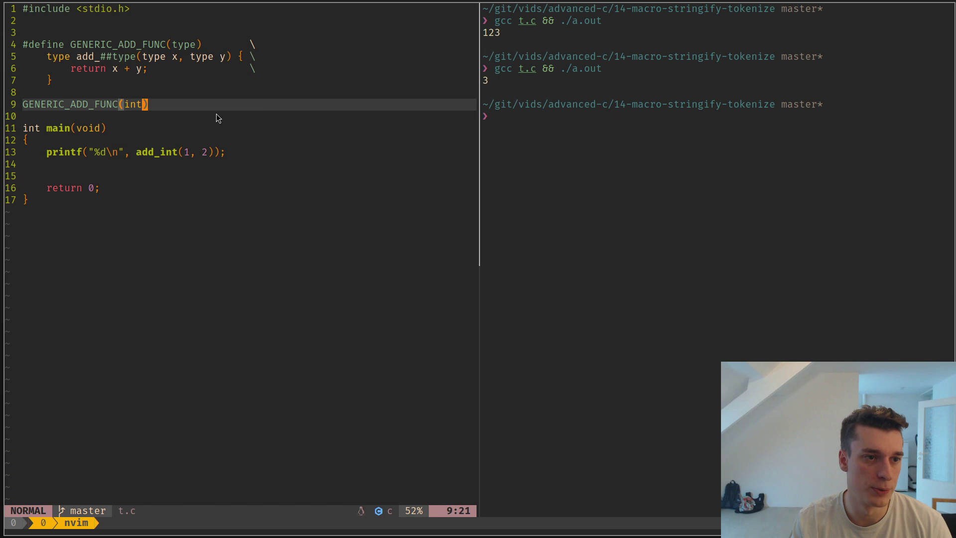
{"action": "key", "text": "y"}
{"action": "key", "text": "y"}
{"action": "key", "text": "p"}
{"action": "key", "text": "P"}
{"action": "key", "text": "j"}
{"action": "key", "text": "i"}
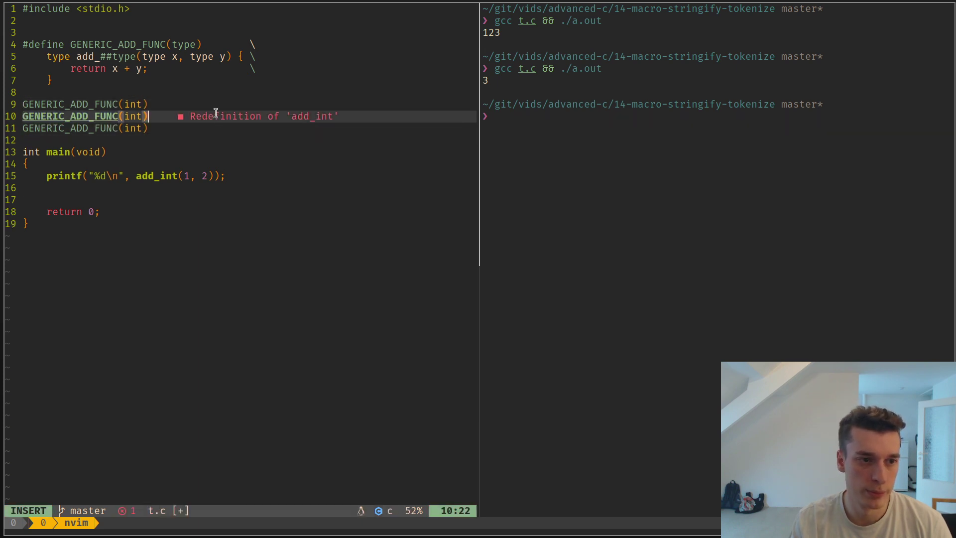
{"action": "key", "text": "Escape"}
{"action": "type", "text": "ciwfloat"}
{"action": "key", "text": "Escape"}
{"action": "type", "text": "j"}
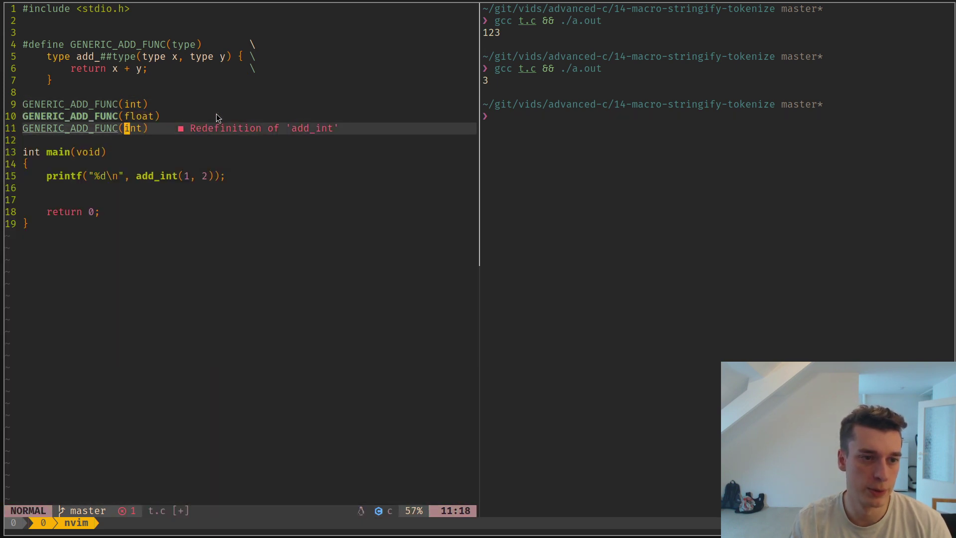
{"action": "type", "text": "ciwlong"}
{"action": "key", "text": "Escape"}
Duplicate the printf line twice and change the copies' formats to %f and %ld
{"action": "key", "text": "j"}
{"action": "key", "text": "j"}
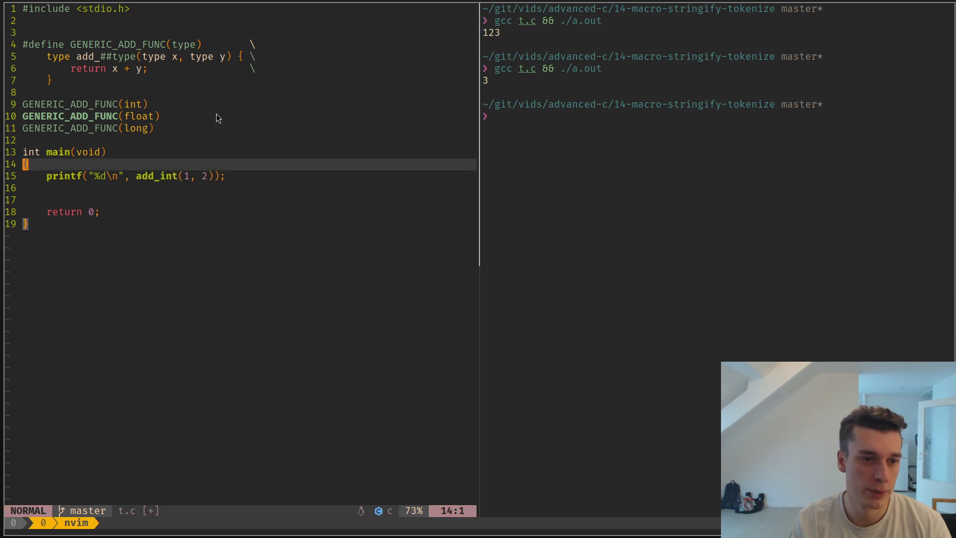
{"action": "key", "text": "j"}
{"action": "key", "text": "j"}
{"action": "key", "text": "y"}
{"action": "key", "text": "y"}
{"action": "key", "text": "p"}
{"action": "key", "text": "p"}
{"action": "key", "text": "k"}
{"action": "type", "text": "rf(\"%d\\n\", add_int(1, 2"}
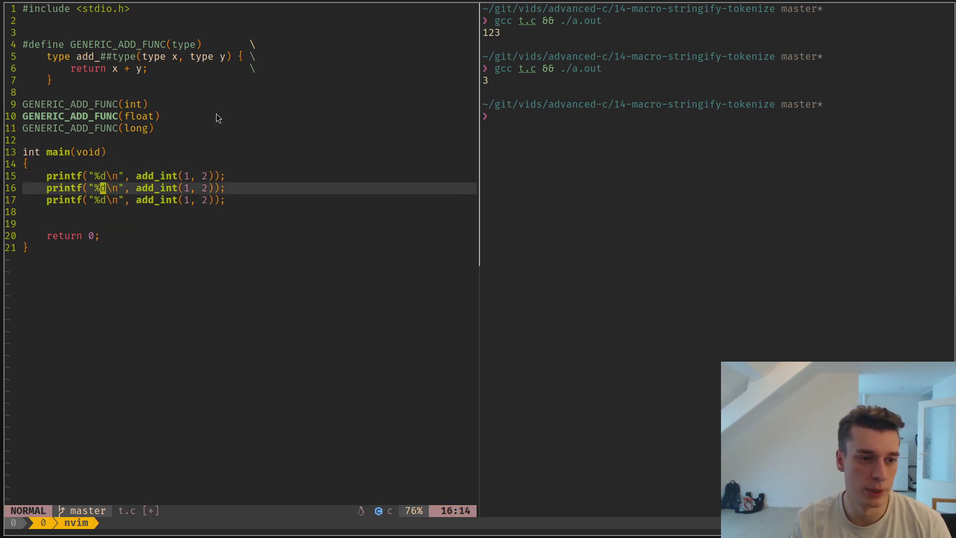
{"action": "type", "text": "jil"}
{"action": "key", "text": "Escape"}
Give the %ld call the arguments 1L and 2L, then save the file
{"action": "key", "text": "w"}
{"action": "key", "text": "w"}
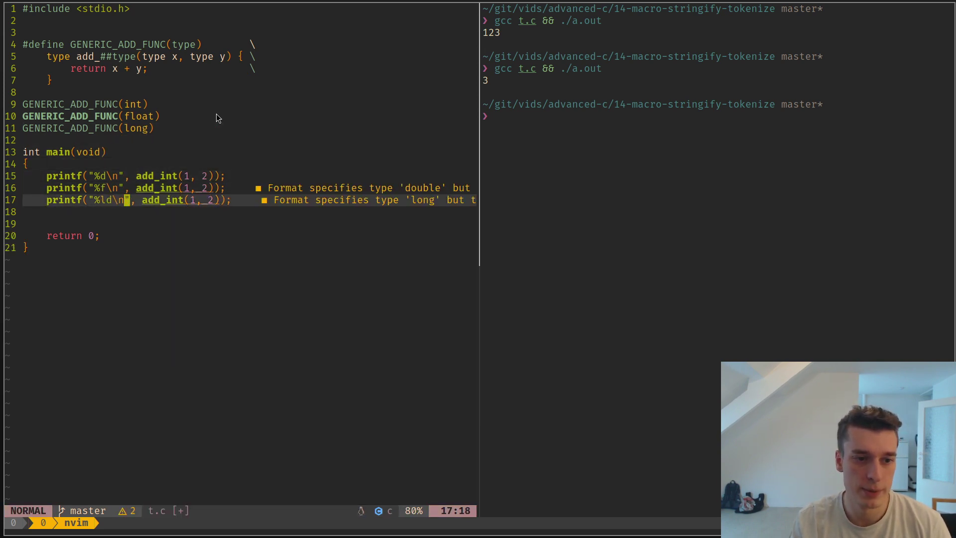
{"action": "key", "text": "w"}
{"action": "key", "text": "w"}
{"action": "type", "text": "aL"}
{"action": "key", "text": "Escape"}
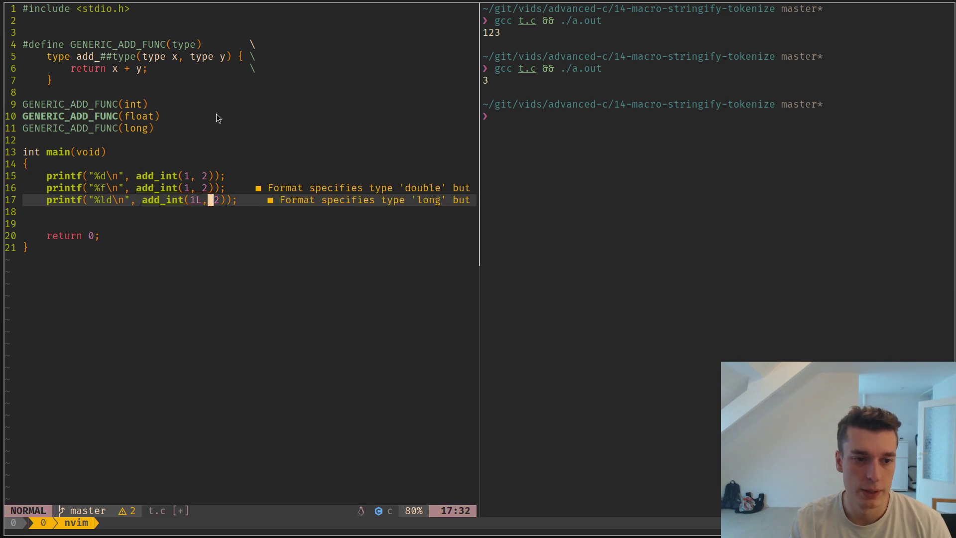
{"action": "key", "text": "shift+i"}
{"action": "key", "text": "Escape"}
{"action": "key", "text": "shift+a"}
{"action": "key", "text": "Escape"}
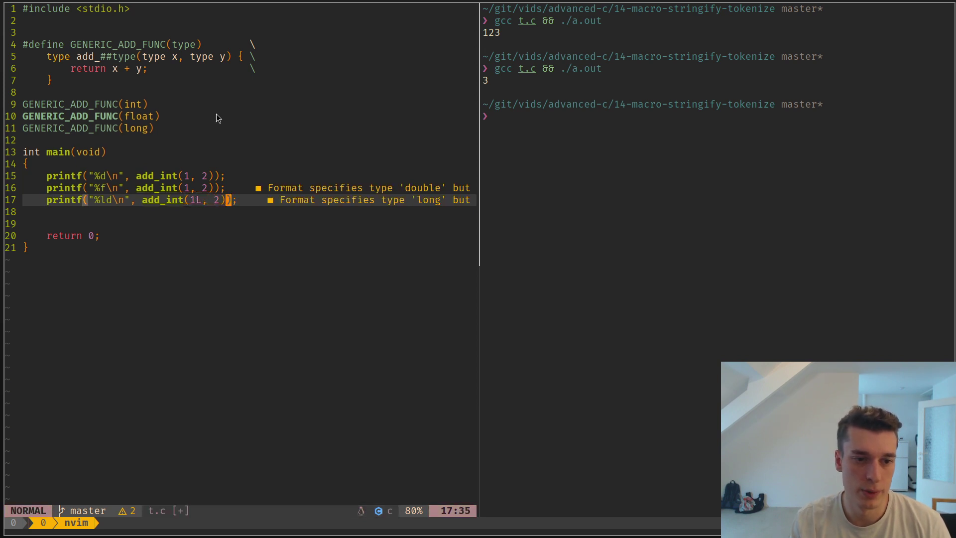
{"action": "type", "text": "baL"}
{"action": "key", "text": "Escape"}
{"action": "type", "text": ":w"}
{"action": "key", "text": "Return"}
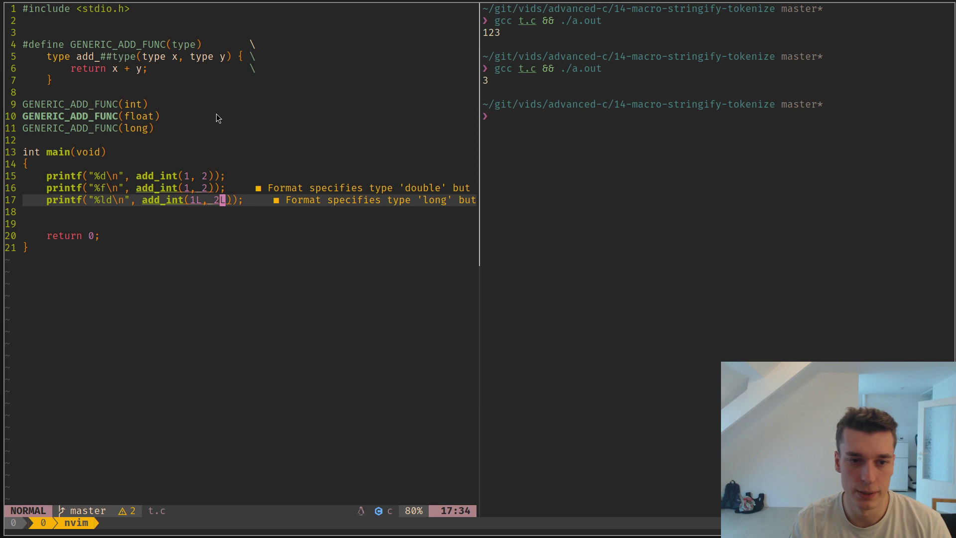
Change line 16 to call add_float(1.1234, 2.1234)
{"action": "left_click_drag", "start_coordinate": [451, 188], "coordinate": [452, 193]}
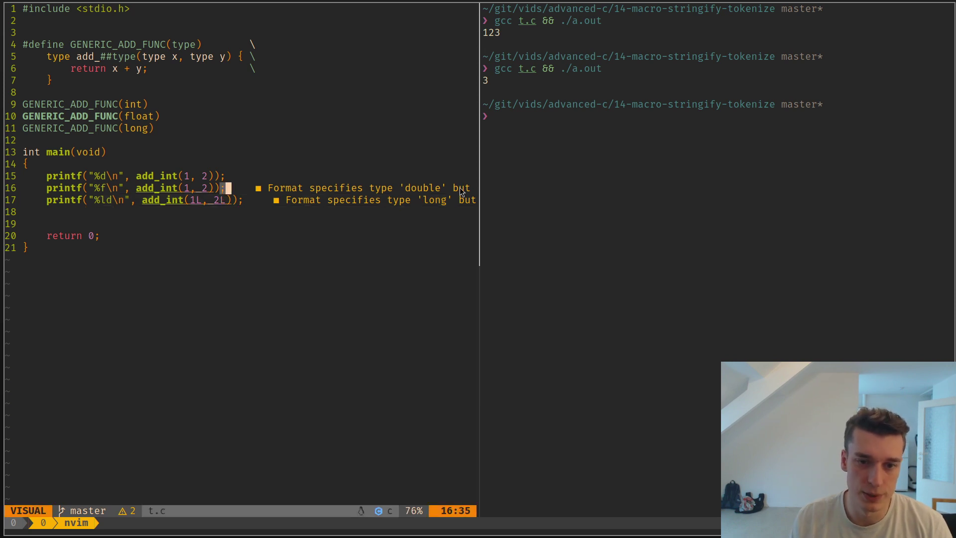
{"action": "left_click", "coordinate": [192, 187]}
{"action": "type", "text": "a"}
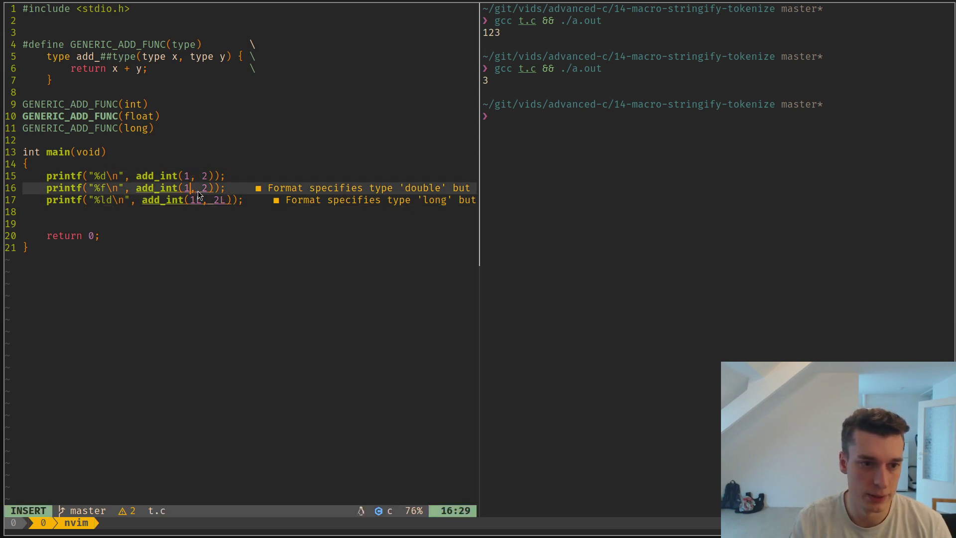
{"action": "type", "text": ".1234"}
{"action": "key", "text": "Escape"}
{"action": "type", "text": "f2a.1234"}
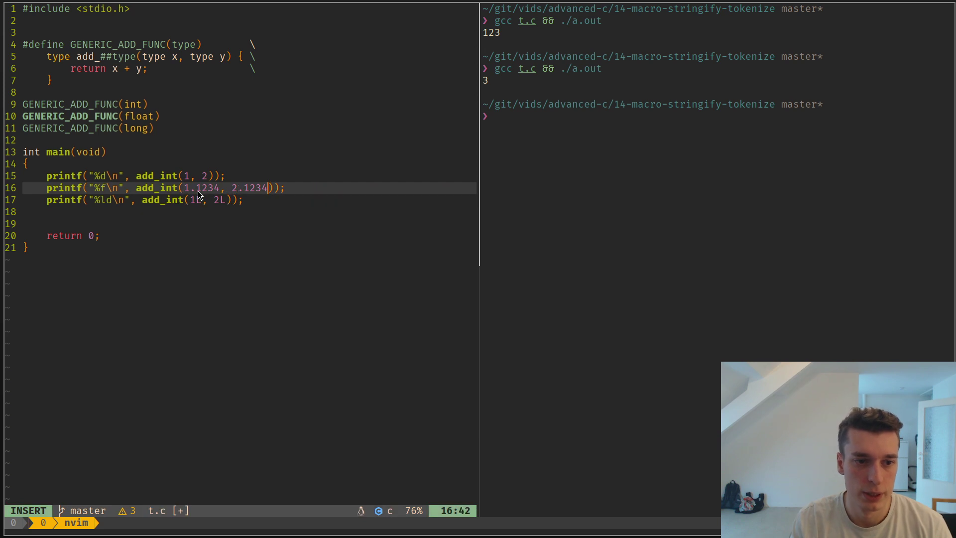
{"action": "key", "text": "Escape"}
{"action": "key", "text": "F"}
{"action": "key", "text": "i"}
{"action": "key", "text": "c"}
{"action": "key", "text": "t"}
{"action": "key", "text": "parenleft"}
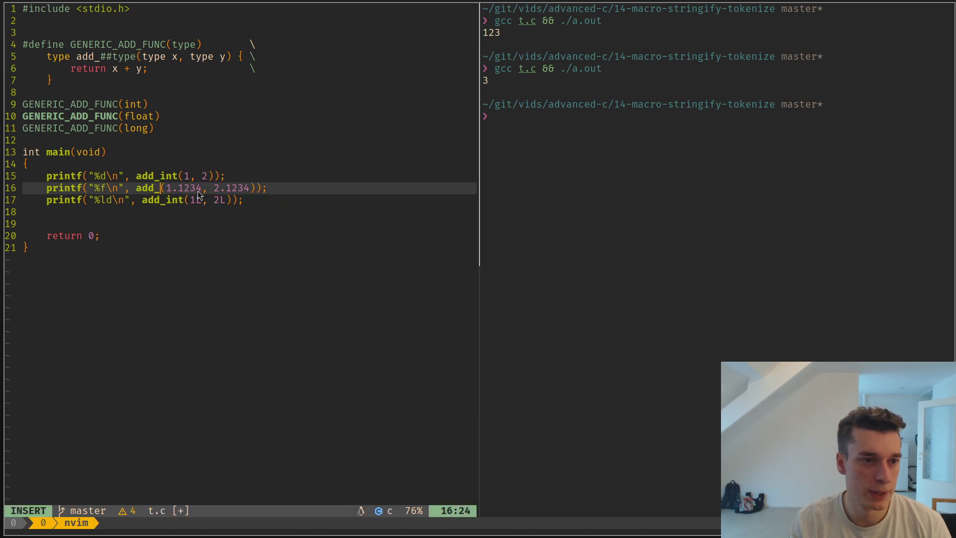
{"action": "type", "text": "float"}
{"action": "key", "text": "Escape"}
Rename the line 17 call to add_long
{"action": "key", "text": "j"}
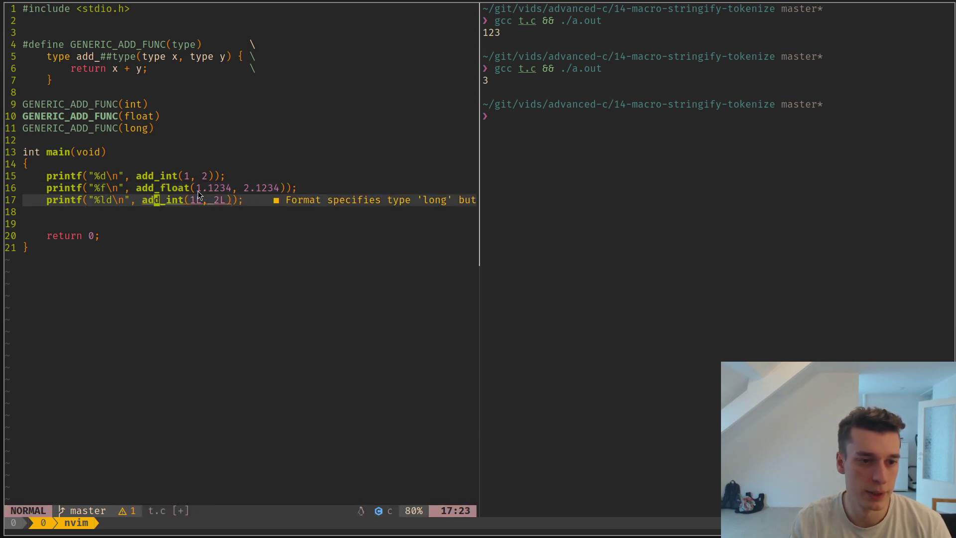
{"action": "key", "text": "l"}
{"action": "key", "text": "l"}
{"action": "key", "text": "c"}
{"action": "key", "text": "t"}
{"action": "key", "text": "parenleft"}
{"action": "type", "text": "ong"}
{"action": "key", "text": "Escape"}
Save and run gcc t.c && ./a.out, which prints 3, 3.246800 and 3
{"action": "key", "text": "ctrl+s"}
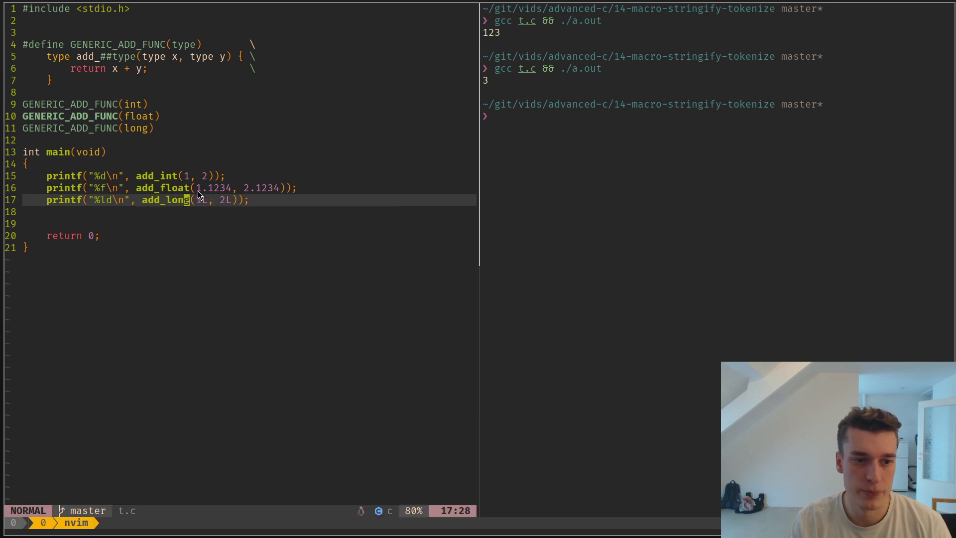
{"action": "key", "text": "alt+l"}
{"action": "key", "text": "Up"}
{"action": "key", "text": "Return"}
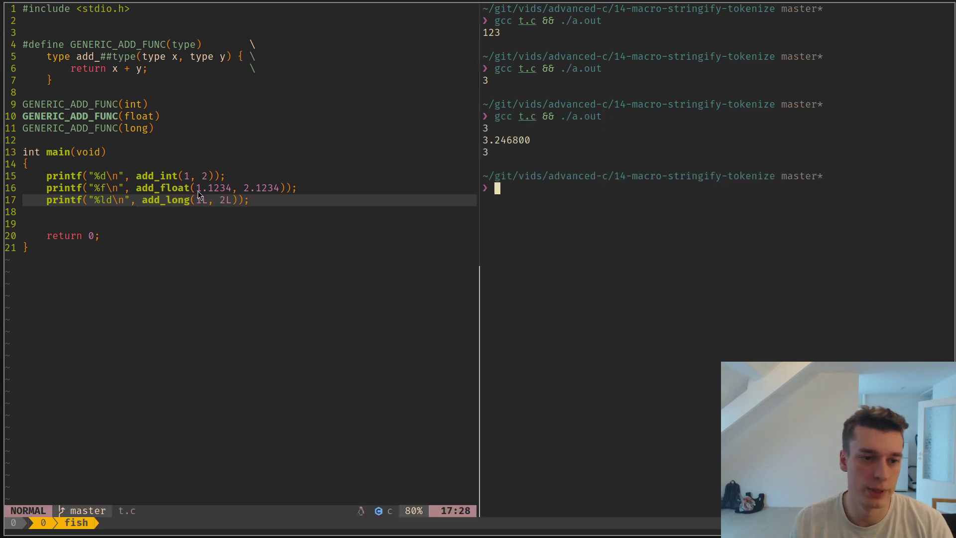
Change the second long argument to 21234123L, undo an accidental line join, and rerun
{"action": "key", "text": "alt+h"}
{"action": "type", "text": "a"}
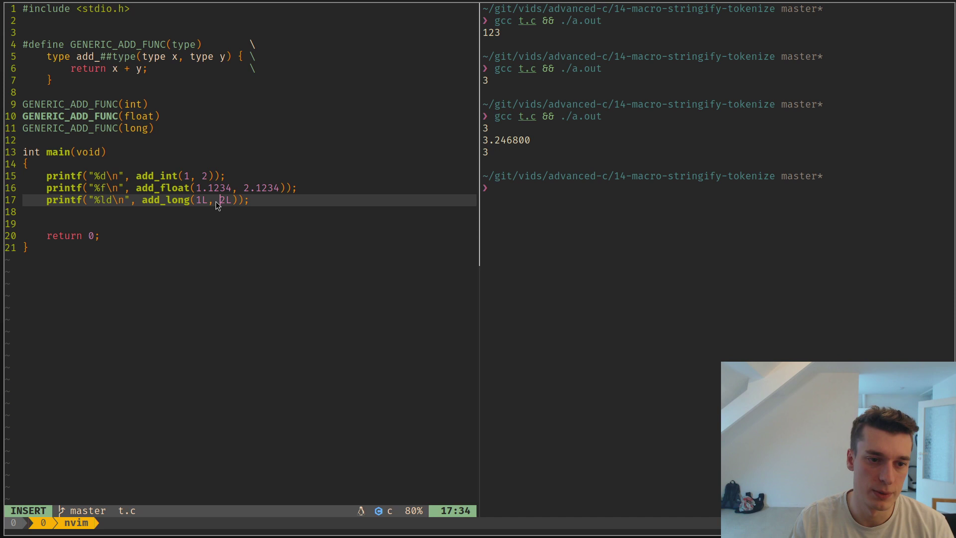
{"action": "type", "text": "1234123"}
{"action": "key", "text": "Escape"}
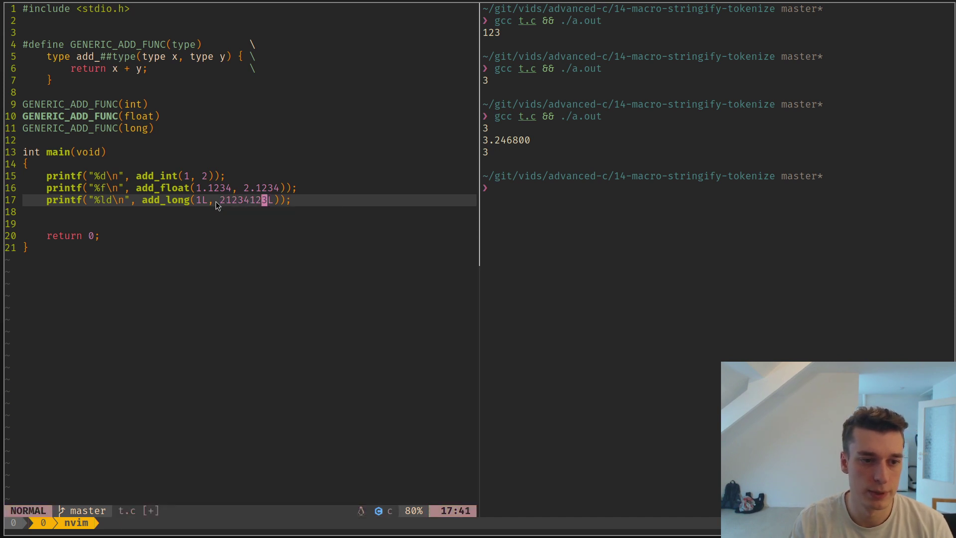
{"action": "key", "text": "k"}
{"action": "key", "text": "J"}
{"action": "key", "text": "u"}
{"action": "key", "text": "j"}
{"action": "key", "text": "alt+l"}
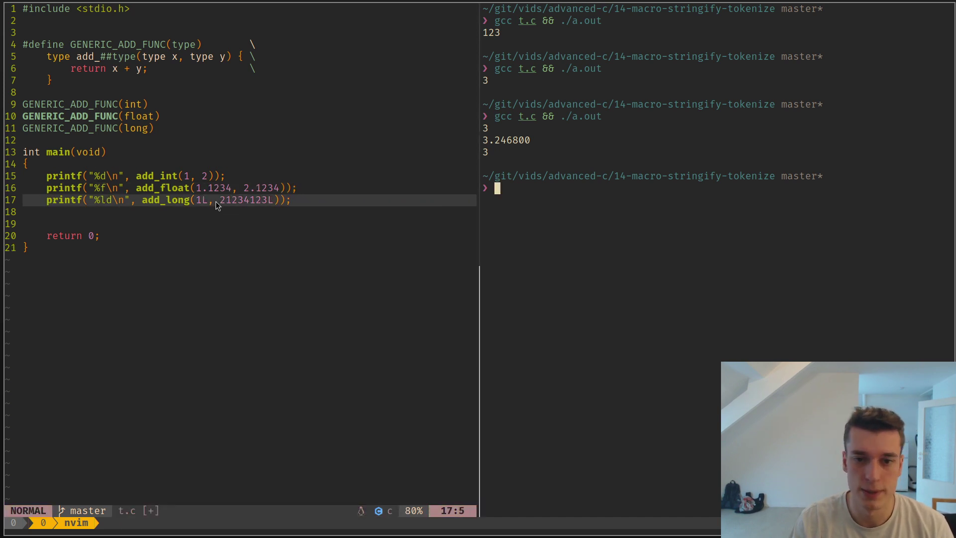
{"action": "key", "text": "Up"}
{"action": "key", "text": "Return"}
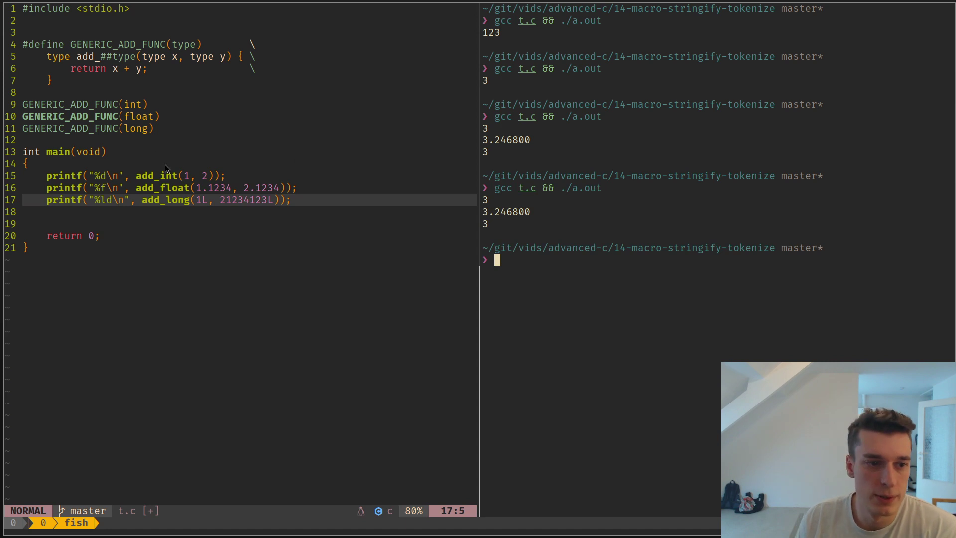
{"action": "left_click_drag", "start_coordinate": [134, 176], "coordinate": [211, 178]}
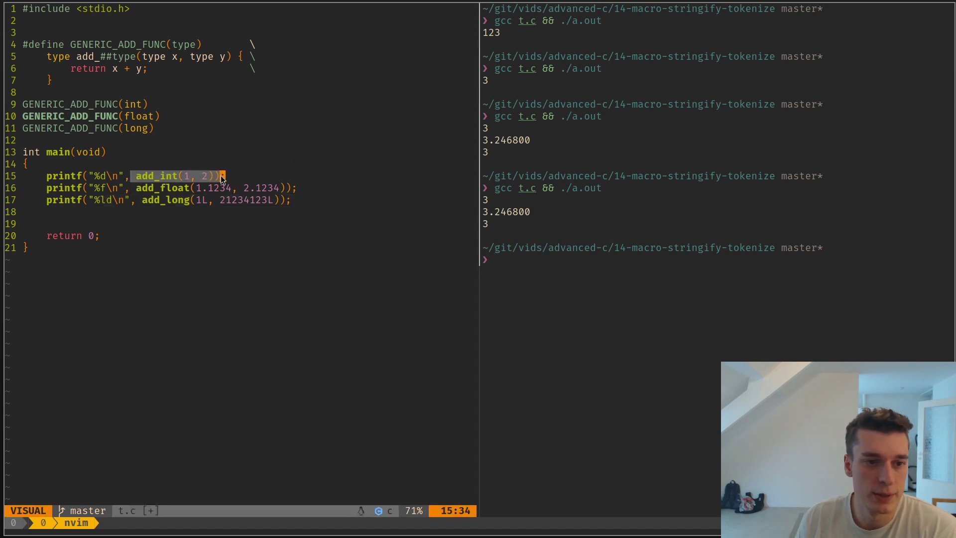
{"action": "left_click", "coordinate": [152, 127]}
{"action": "left_click_drag", "start_coordinate": [47, 57], "coordinate": [96, 81]}
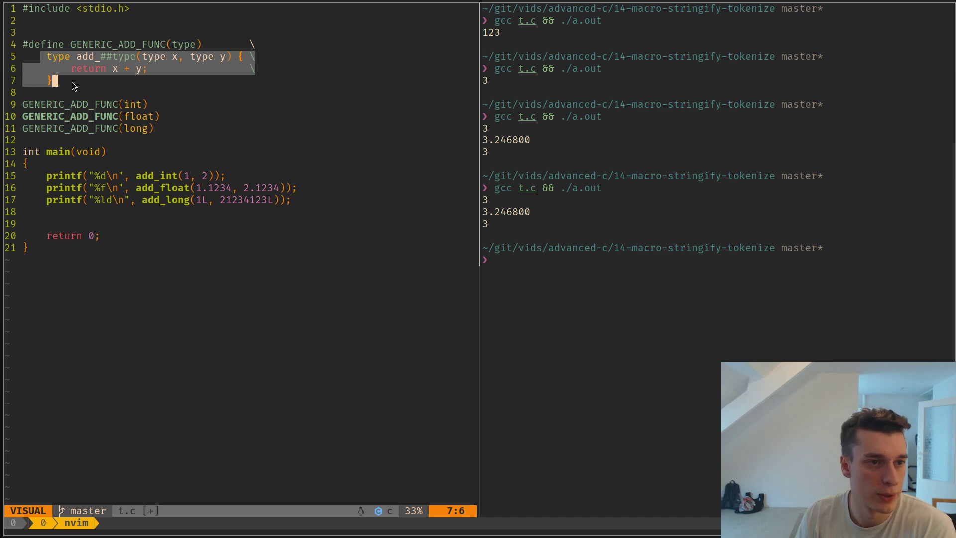
{"action": "left_click", "coordinate": [122, 105]}
{"action": "left_click_drag", "start_coordinate": [157, 102], "coordinate": [132, 105]}
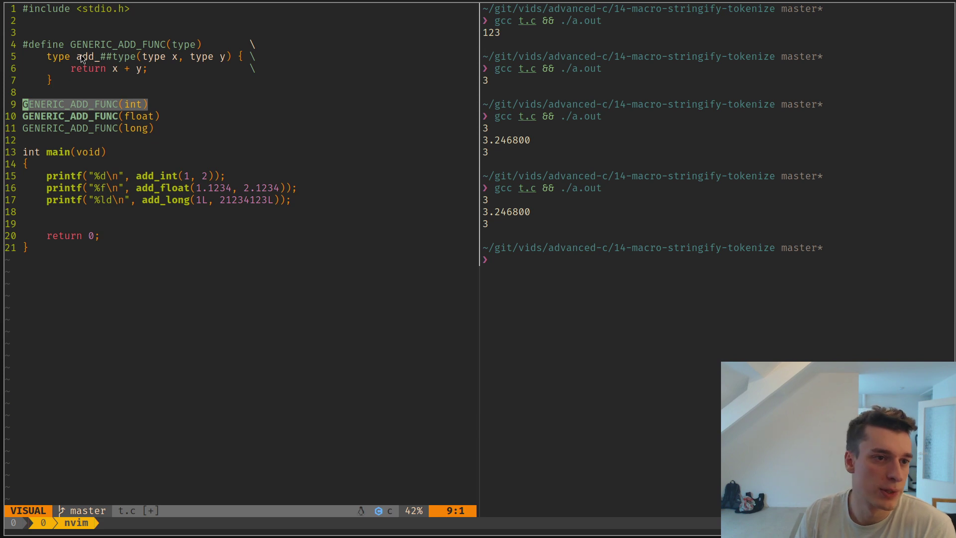
{"action": "left_click_drag", "start_coordinate": [78, 55], "coordinate": [134, 58]}
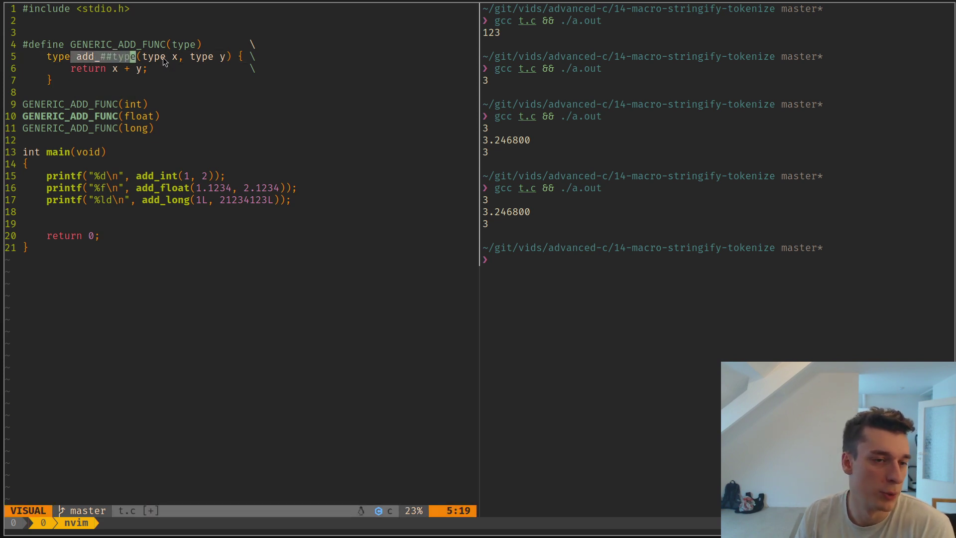